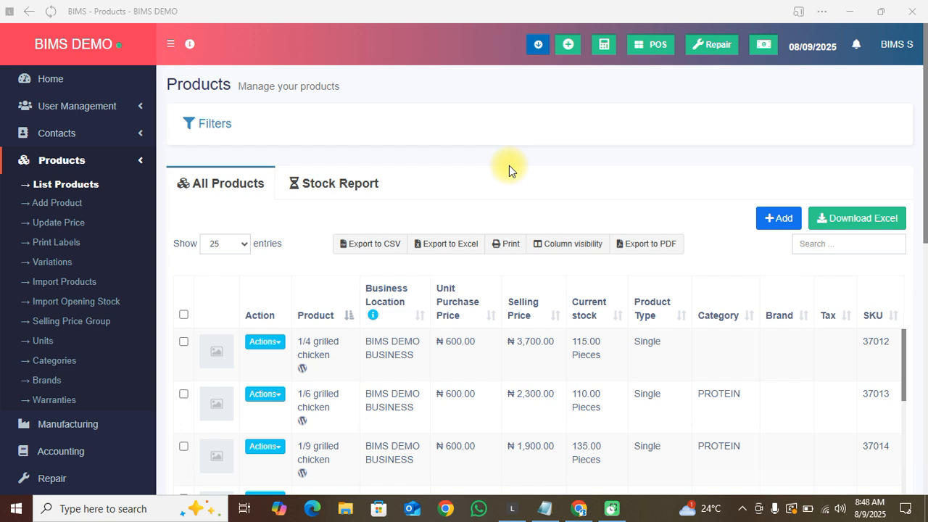
Search the product list for betaren.
{"action": "left_click", "coordinate": [803, 247]}
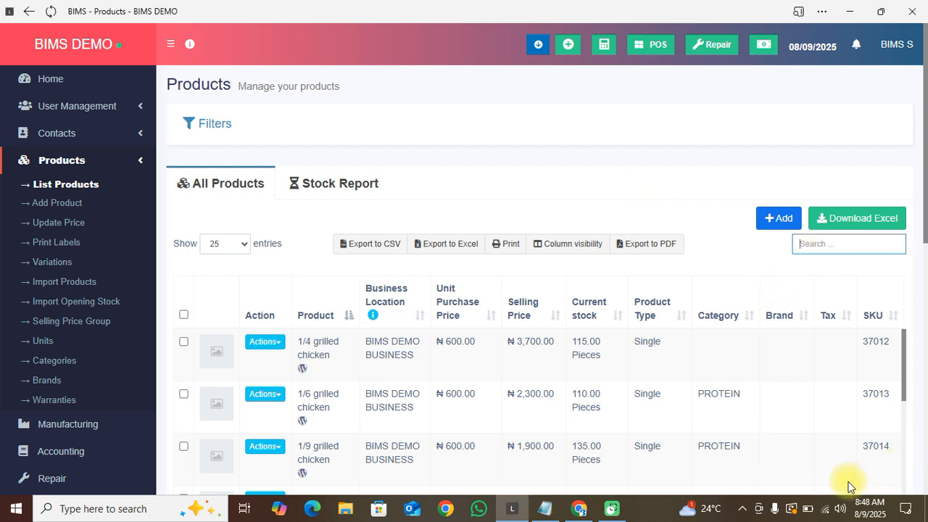
{"action": "type", "text": "betaren"}
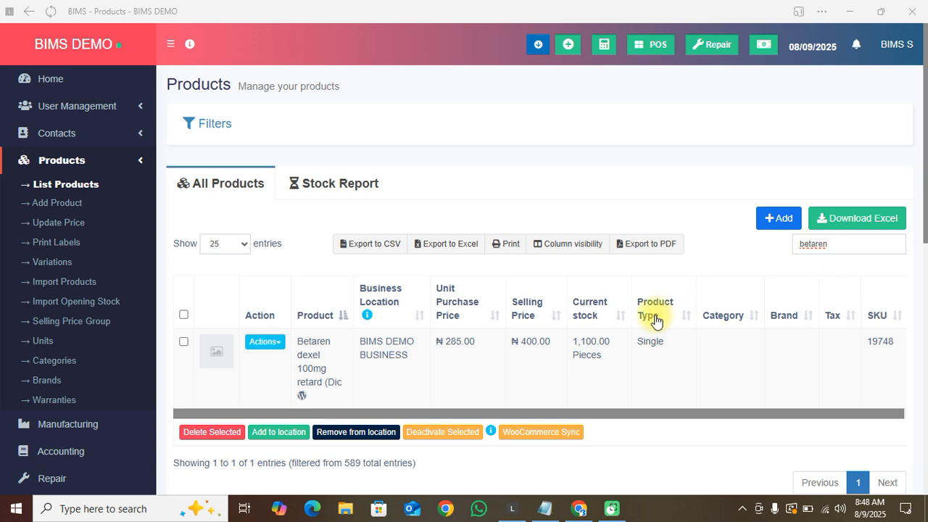
{"action": "left_click", "coordinate": [587, 356]}
Start a new unit in the units list named Betaren Pack, with short name PKS and decimals allowed.
{"action": "left_click", "coordinate": [44, 342]}
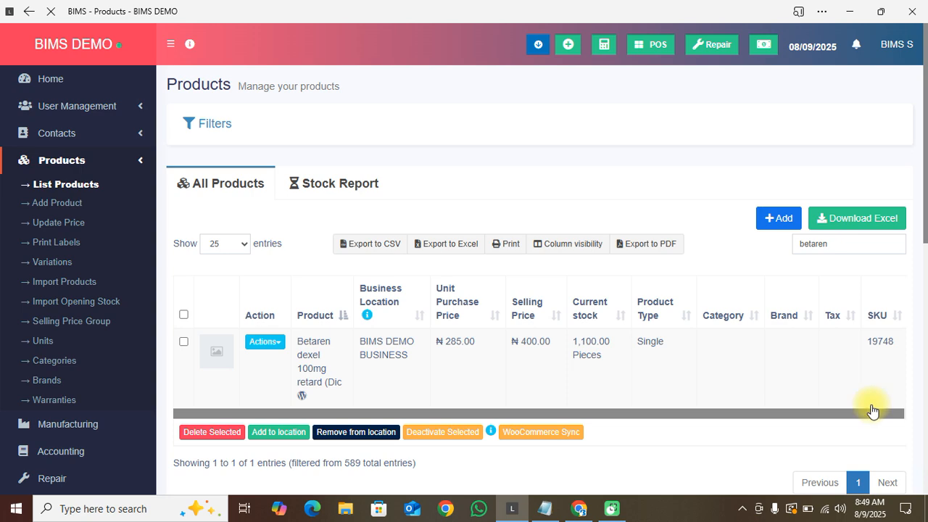
{"action": "left_click", "coordinate": [855, 483]}
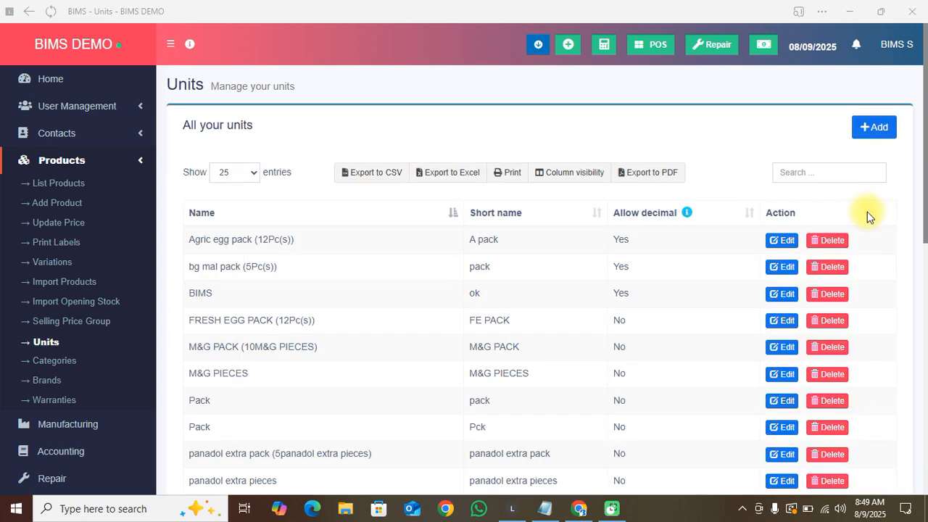
{"action": "left_click", "coordinate": [874, 128]}
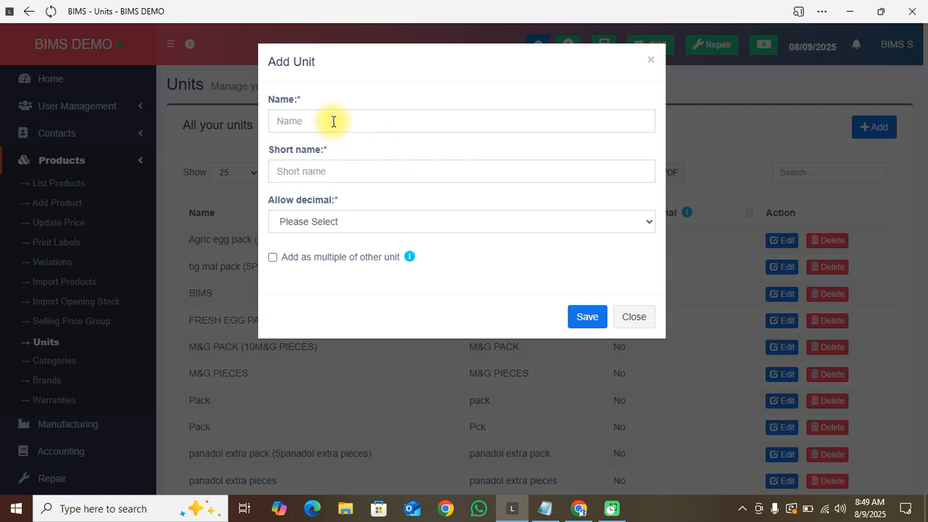
{"action": "left_click", "coordinate": [332, 121]}
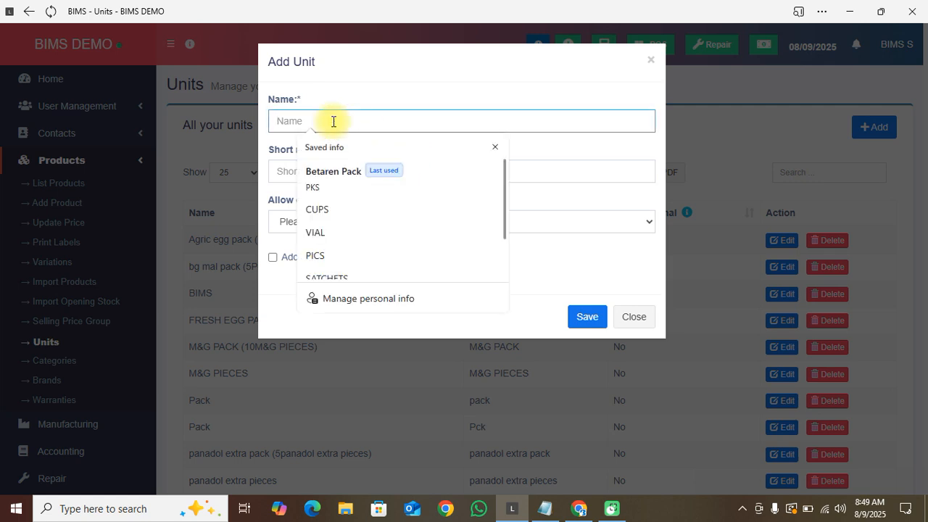
{"action": "left_click", "coordinate": [333, 171]}
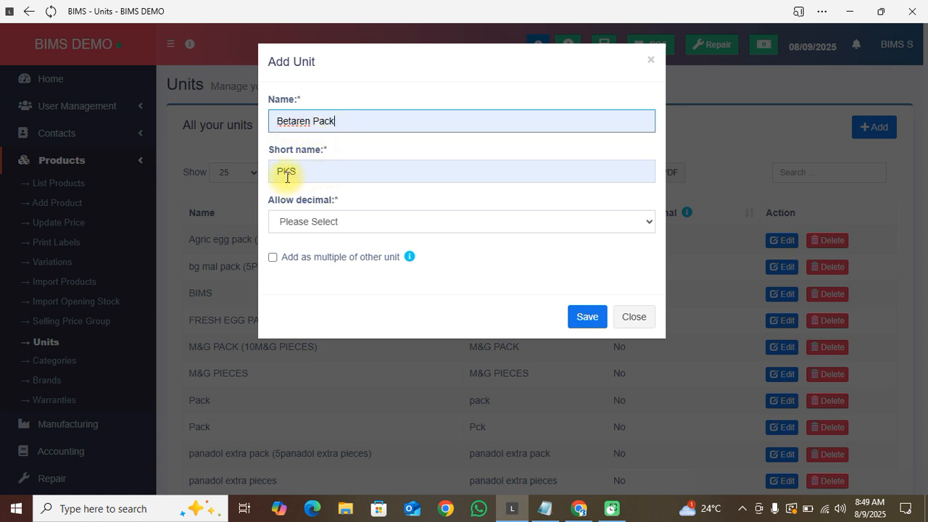
{"action": "left_click", "coordinate": [301, 226]}
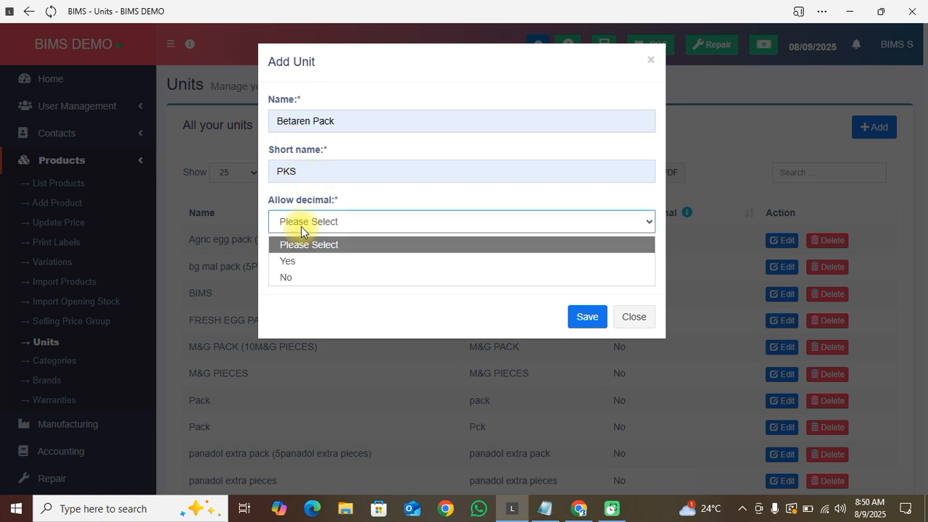
{"action": "left_click", "coordinate": [288, 260]}
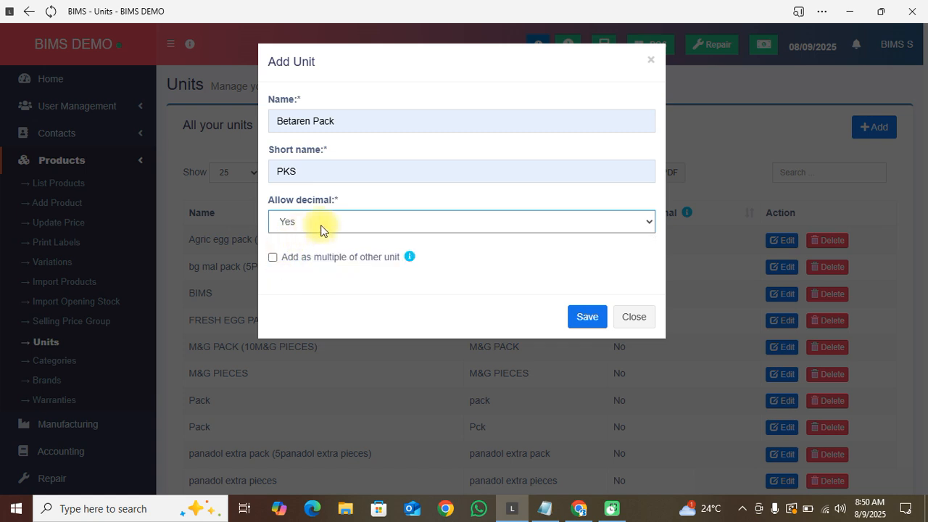
Define the Betaren Pack unit as a multiple equal to 4 Pieces (Pc(s)) and save it.
{"action": "left_click", "coordinate": [273, 258]}
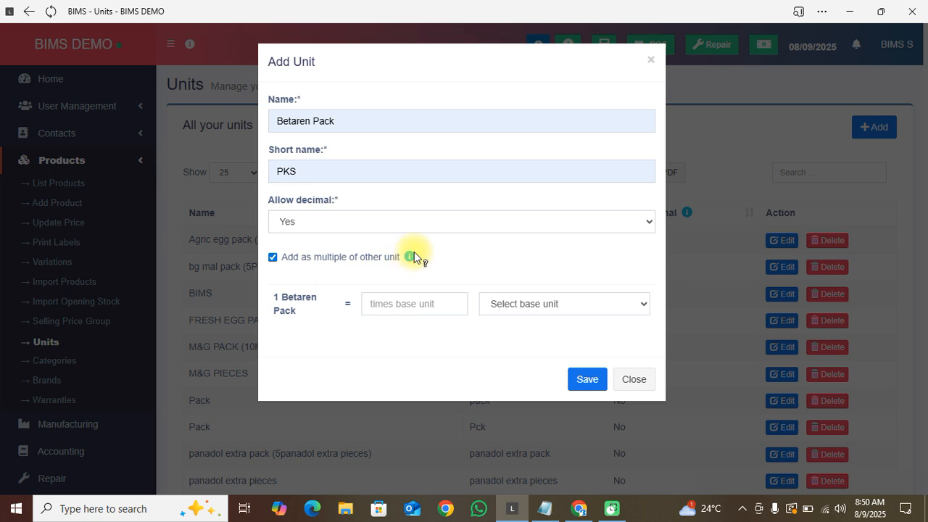
{"action": "mouse_move", "coordinate": [410, 258]}
{"action": "left_click", "coordinate": [410, 306]}
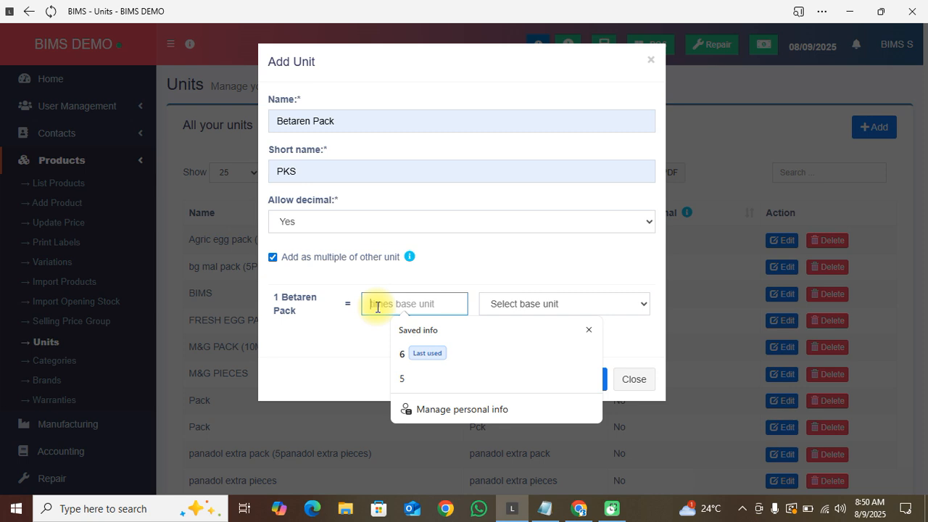
{"action": "type", "text": "2"}
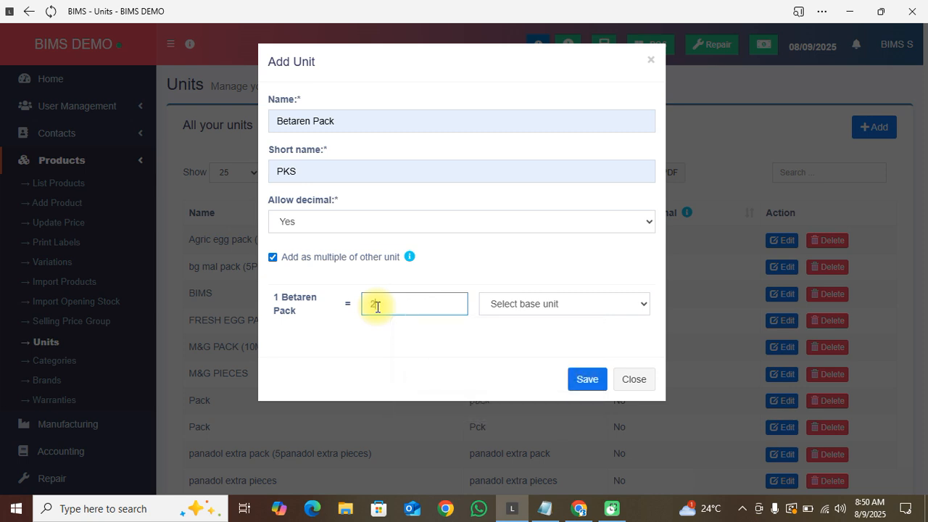
{"action": "key", "text": "BackSpace"}
{"action": "type", "text": "3"}
{"action": "key", "text": "BackSpace"}
{"action": "type", "text": "4"}
{"action": "left_click", "coordinate": [493, 327]}
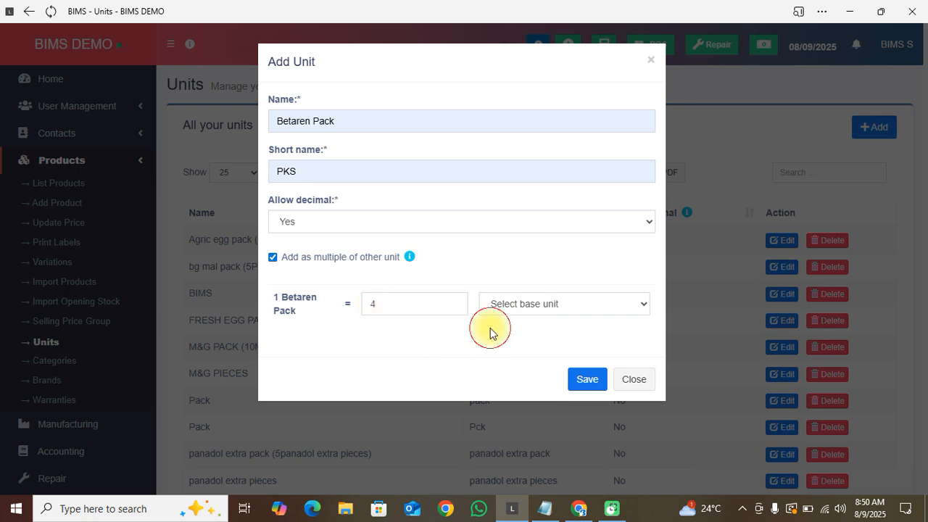
{"action": "left_click", "coordinate": [555, 306]}
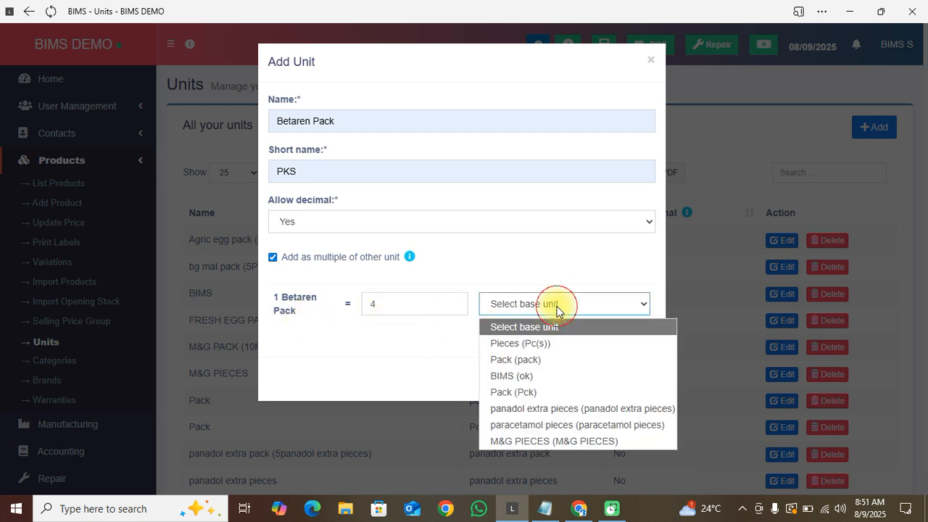
{"action": "left_click", "coordinate": [530, 344]}
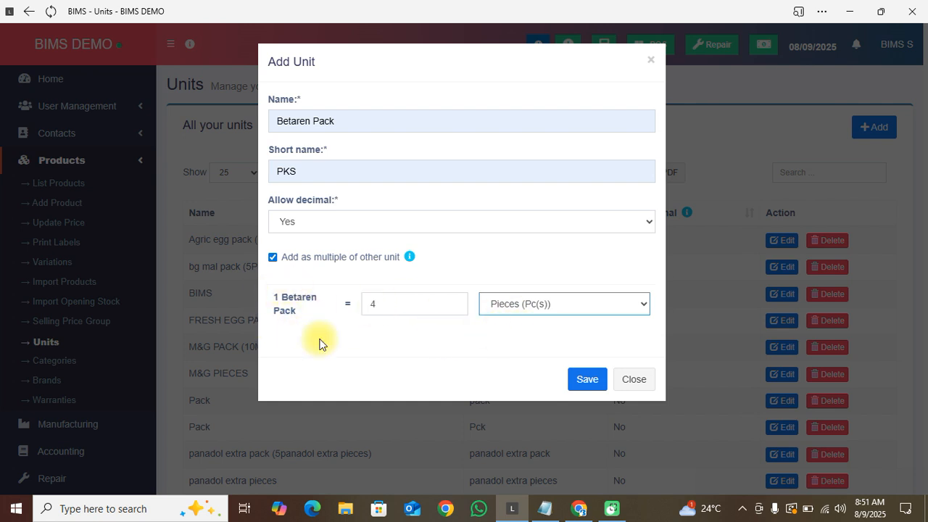
{"action": "left_click", "coordinate": [588, 379]}
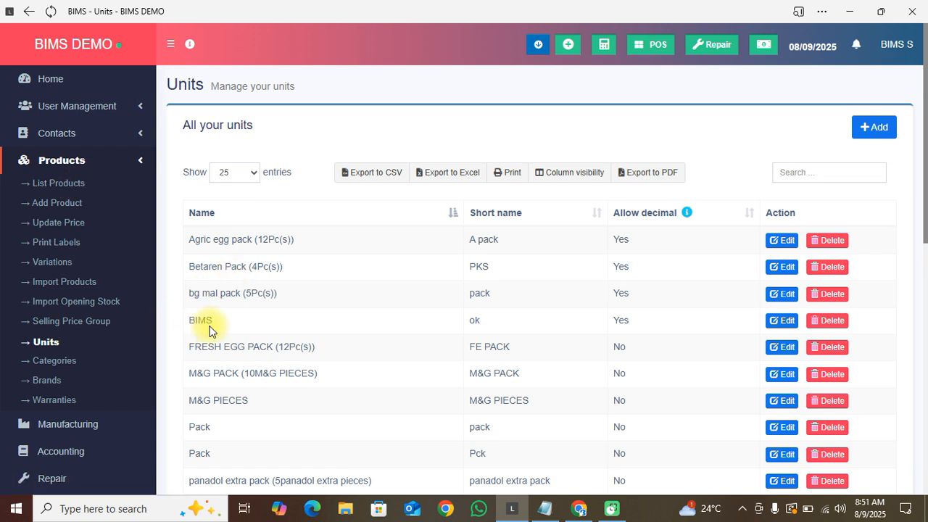
View the selling price groups and the blank form for adding a group, closing the form unsaved.
{"action": "left_click", "coordinate": [78, 328]}
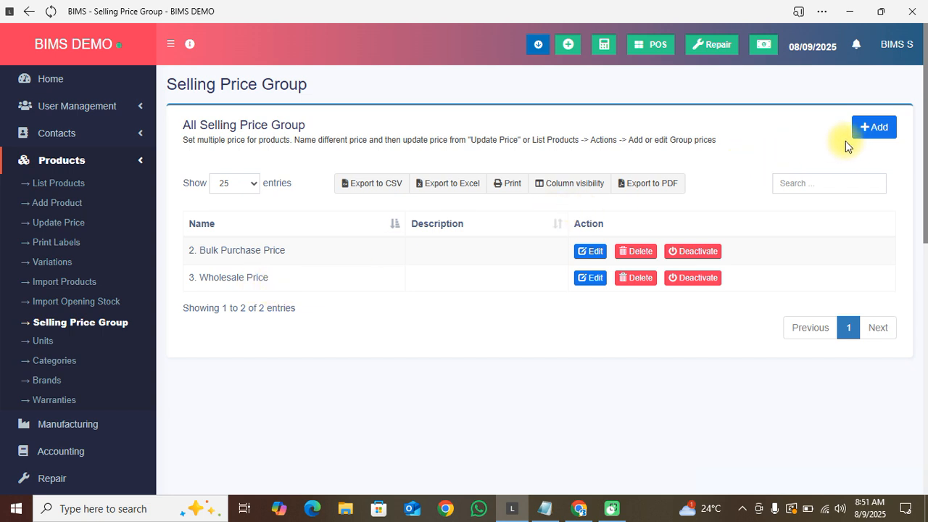
{"action": "left_click", "coordinate": [867, 135]}
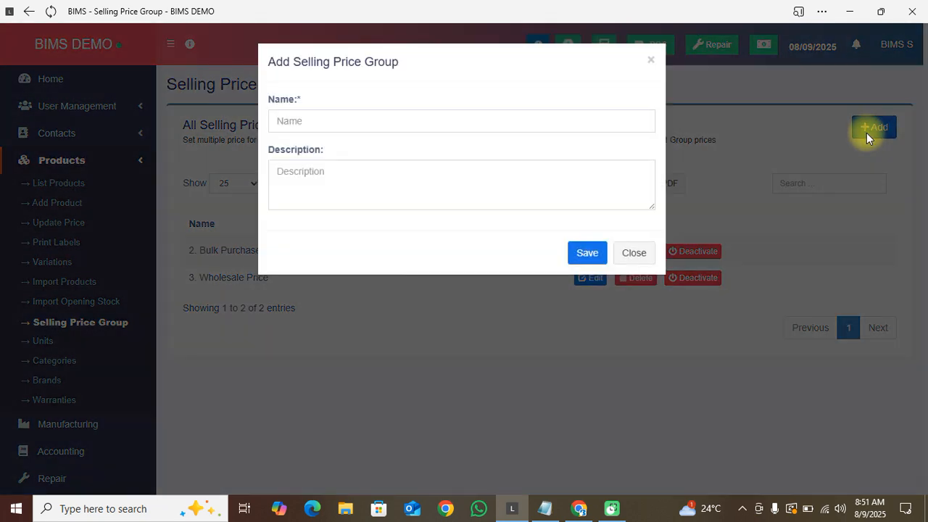
{"action": "left_click", "coordinate": [344, 122]}
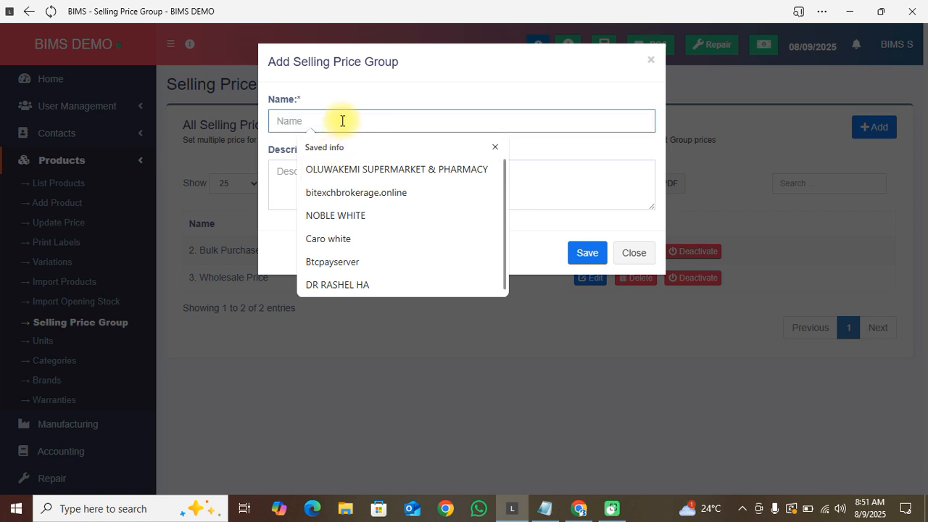
{"action": "left_click", "coordinate": [322, 97]}
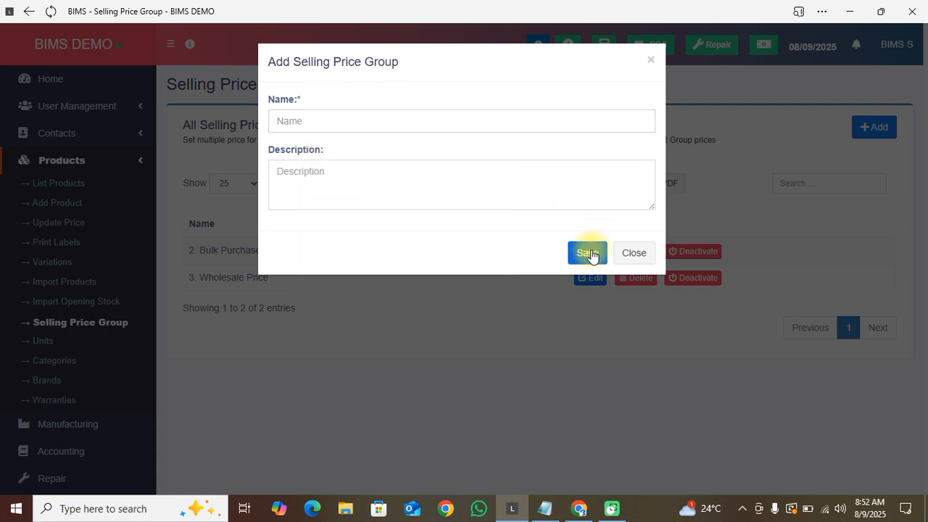
{"action": "left_click", "coordinate": [629, 255]}
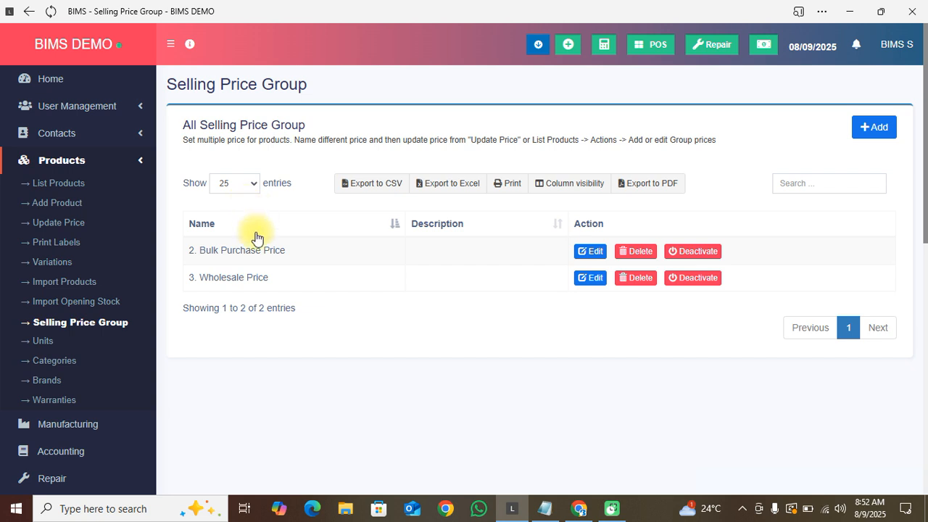
Search the product list for betaren and open the Betaren dexel 100mg retard product for editing.
{"action": "left_click", "coordinate": [70, 190]}
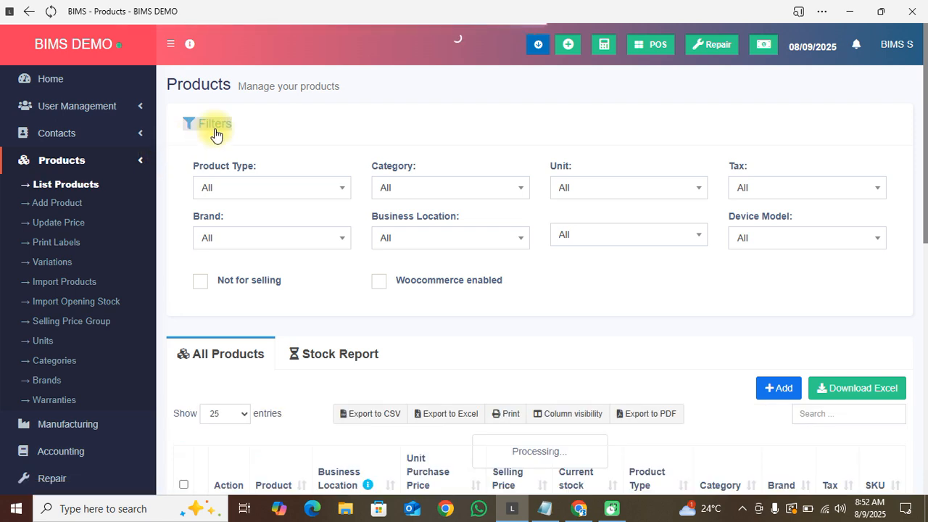
{"action": "left_click", "coordinate": [216, 132]}
{"action": "left_click", "coordinate": [827, 247]}
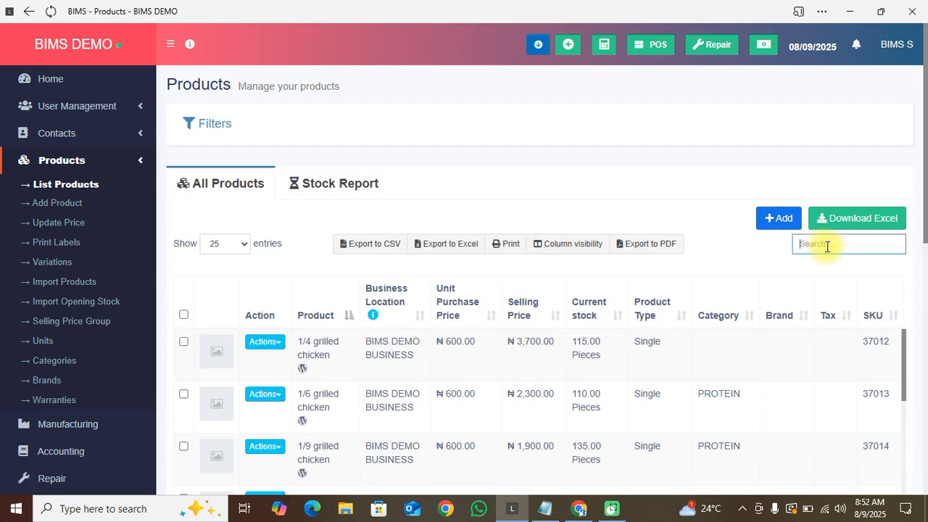
{"action": "type", "text": "betaren"}
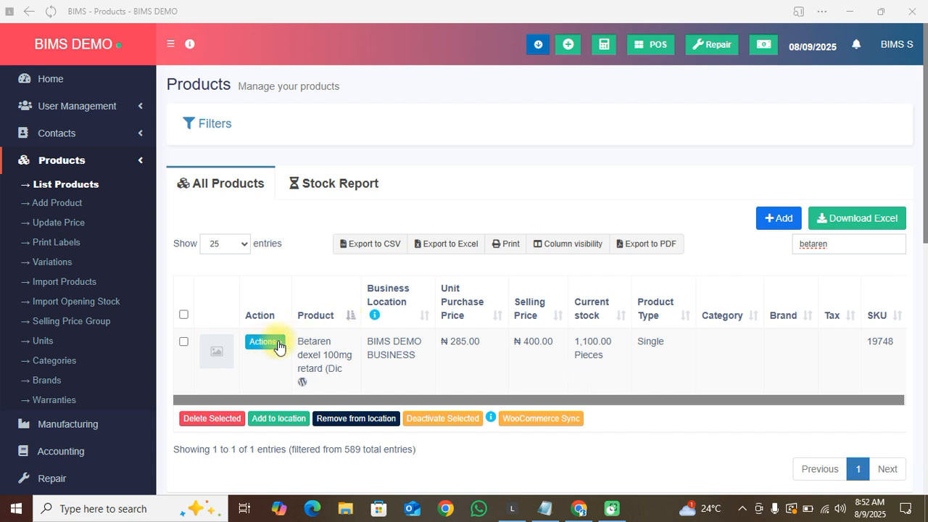
{"action": "left_click", "coordinate": [278, 345]}
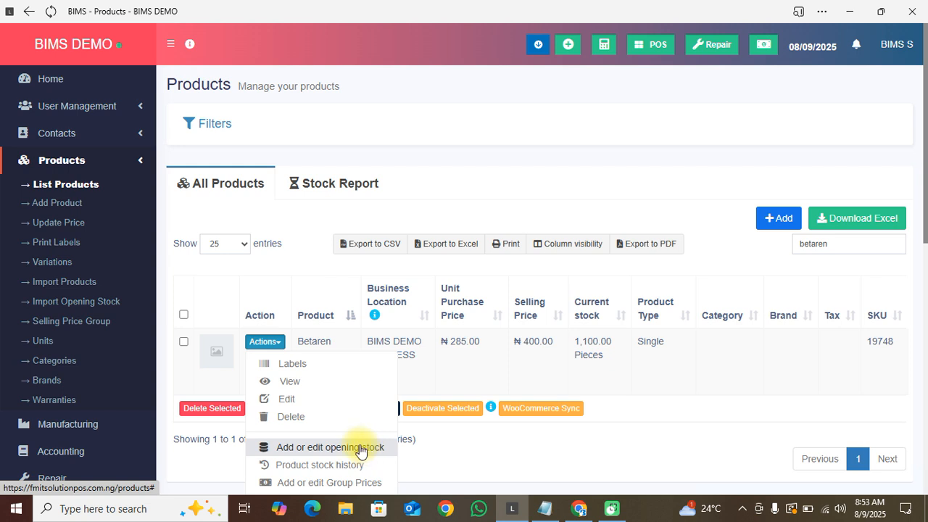
{"action": "left_click", "coordinate": [325, 403]}
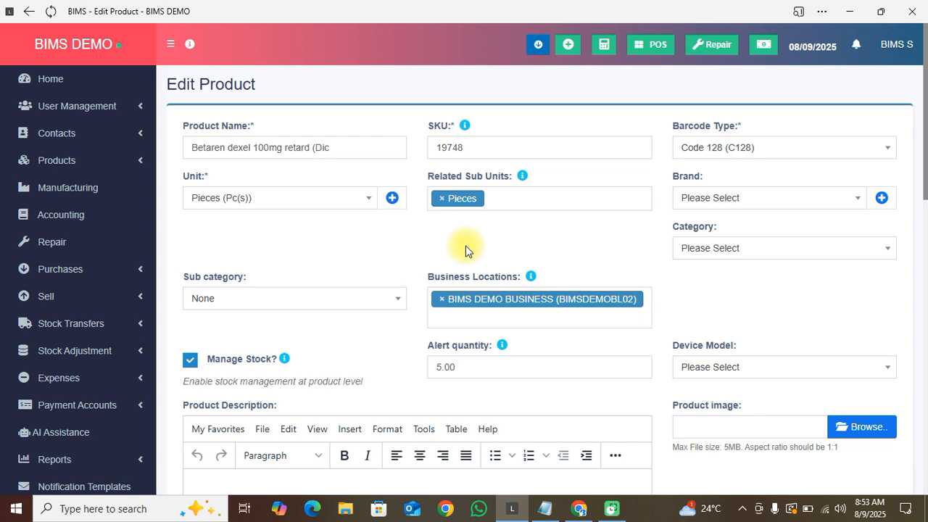
Remove Pieces from the product's related sub units.
{"action": "left_click", "coordinate": [441, 197]}
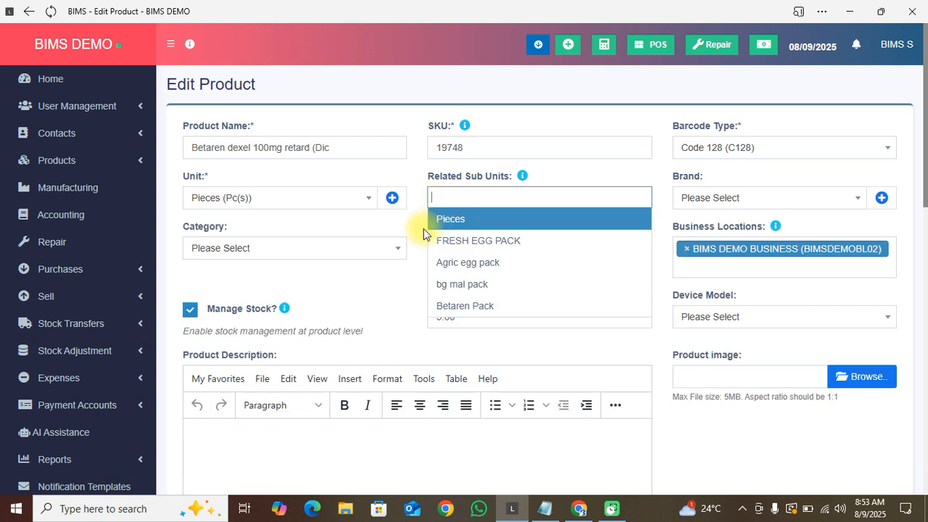
{"action": "left_click", "coordinate": [398, 227]}
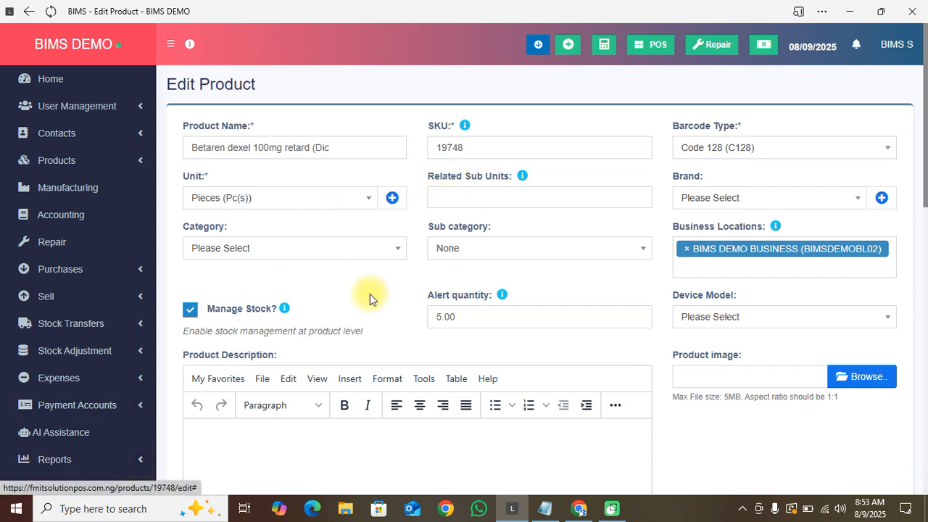
Leave the product form without saving its changes and open the business settings.
{"action": "left_click_drag", "start_coordinate": [923, 145], "coordinate": [926, 268]}
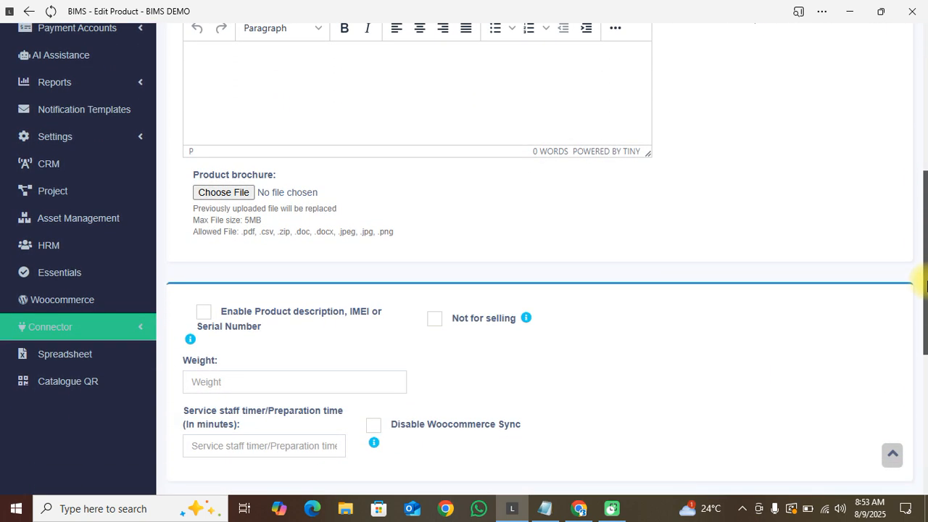
{"action": "left_click", "coordinate": [116, 136]}
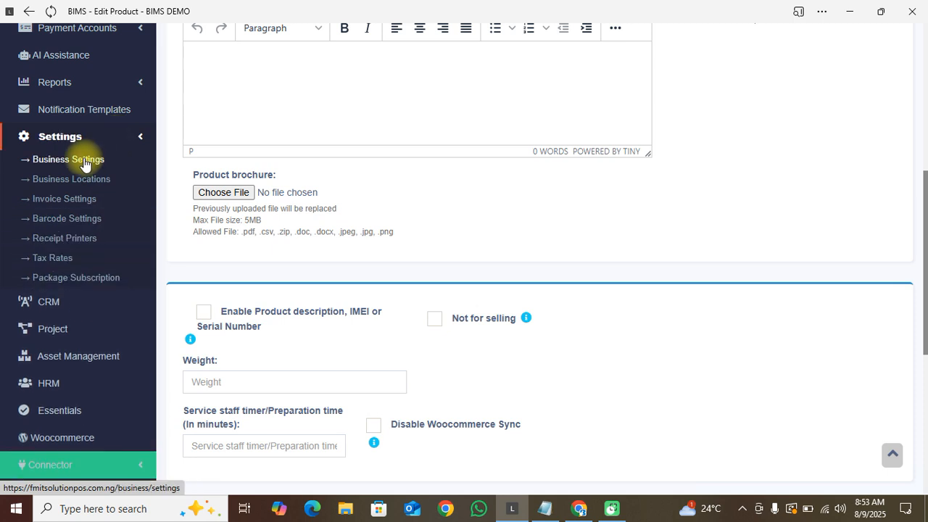
{"action": "left_click", "coordinate": [83, 160]}
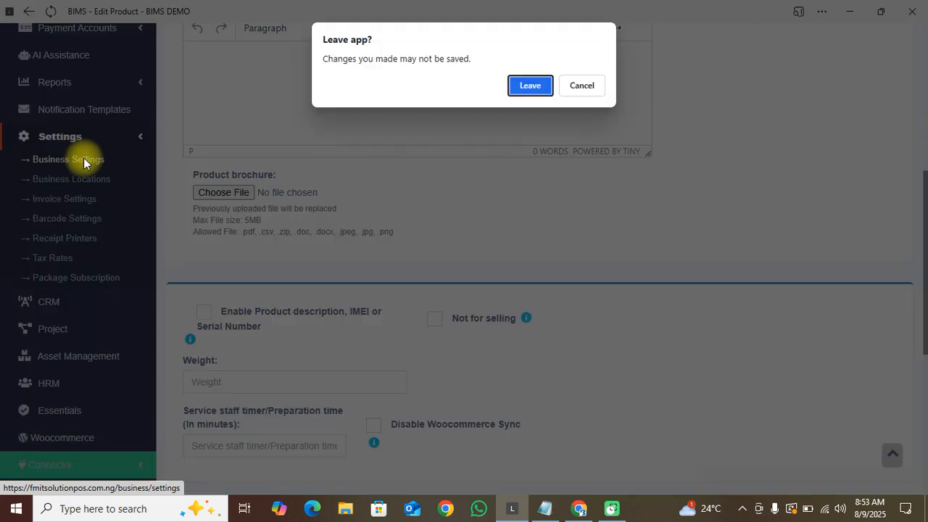
{"action": "left_click", "coordinate": [525, 87]}
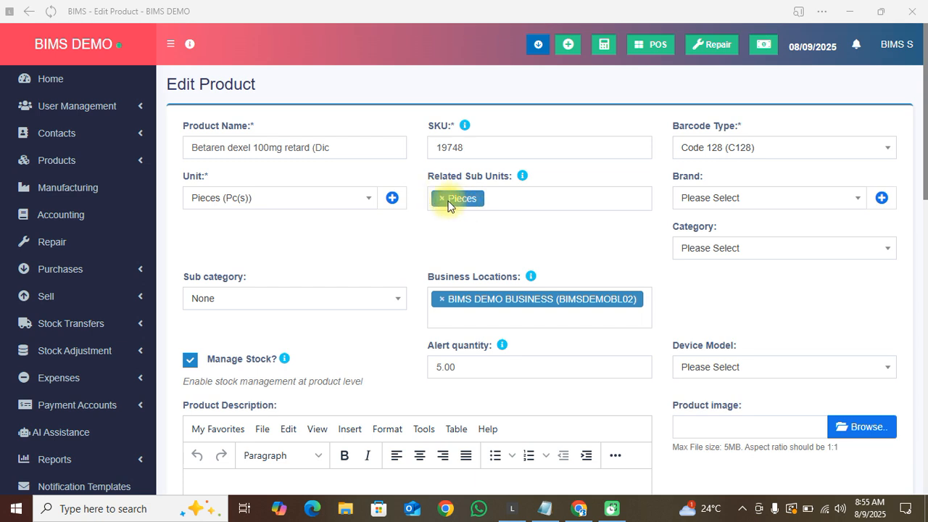
Add Betaren Pack to the product's related sub units alongside Pieces.
{"action": "left_click", "coordinate": [508, 199]}
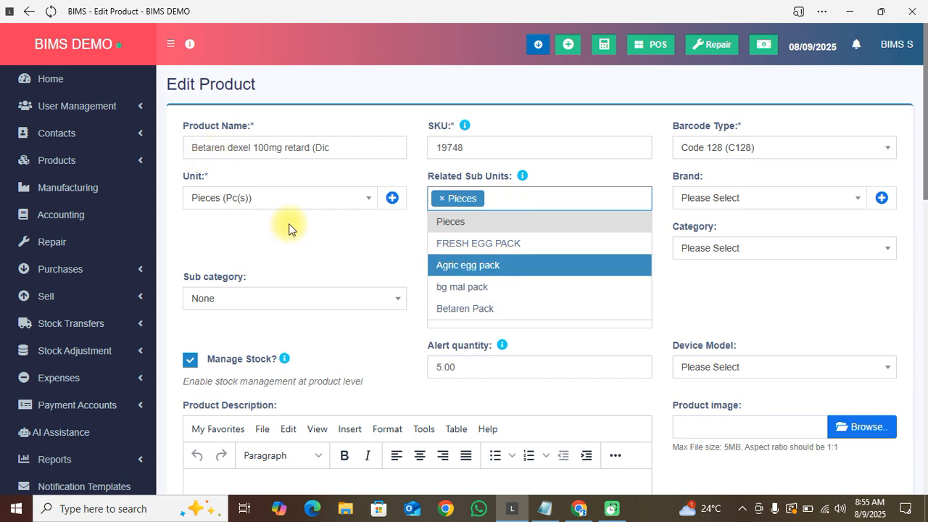
{"action": "left_click", "coordinate": [471, 309]}
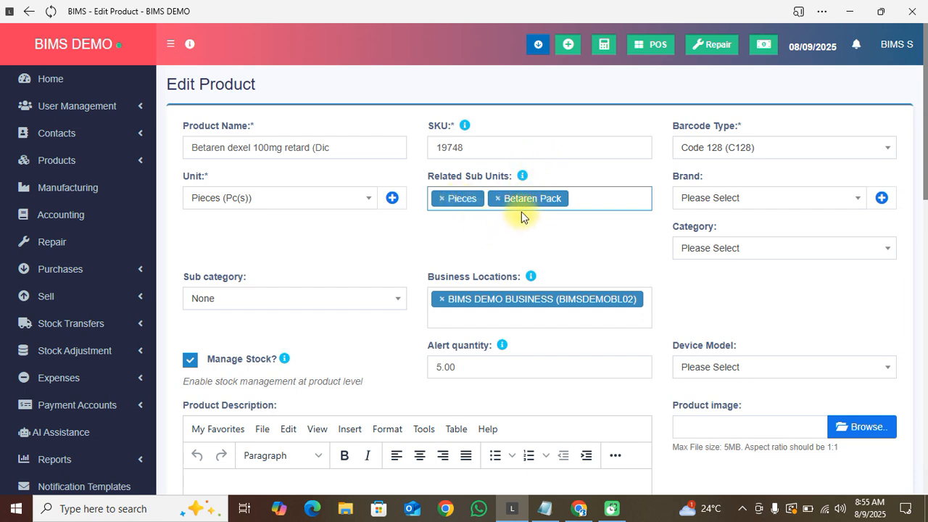
{"action": "left_click", "coordinate": [569, 232]}
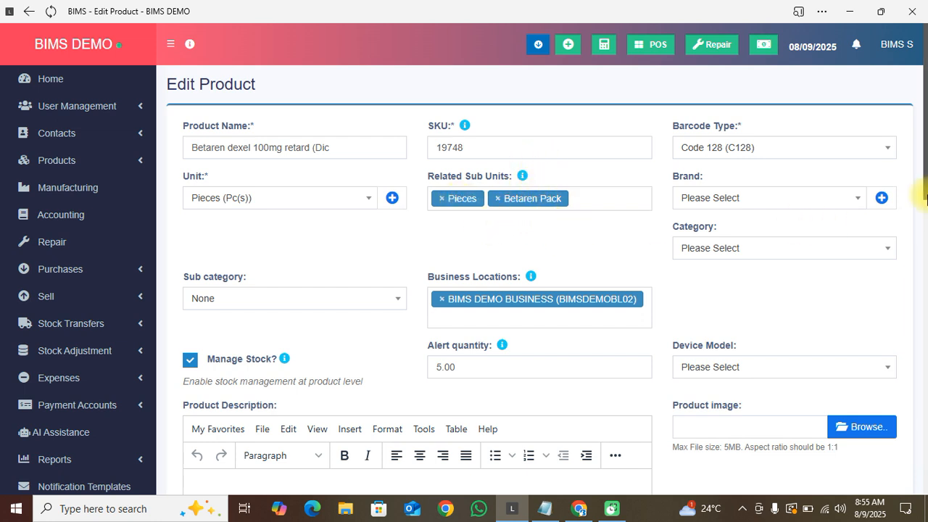
Save the product's changes and continue to its selling price group prices.
{"action": "left_click_drag", "start_coordinate": [926, 197], "coordinate": [916, 437]}
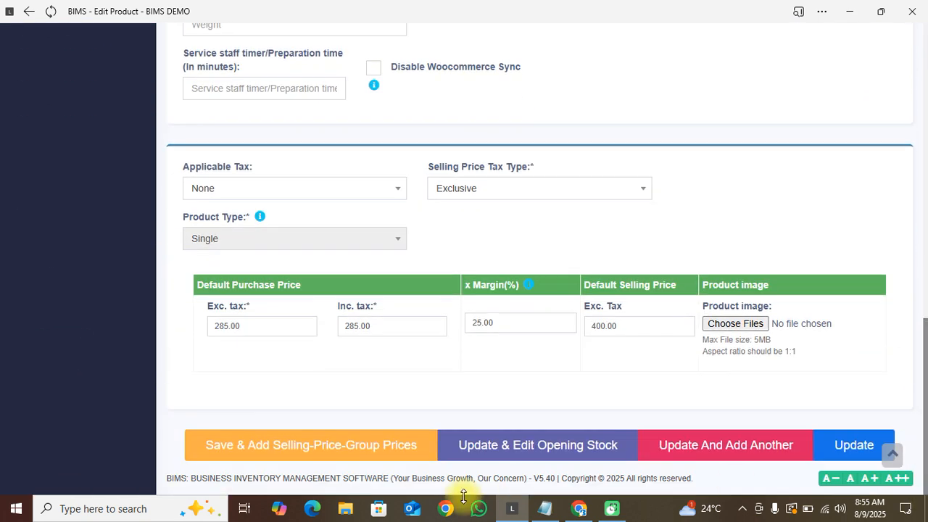
{"action": "left_click", "coordinate": [314, 450]}
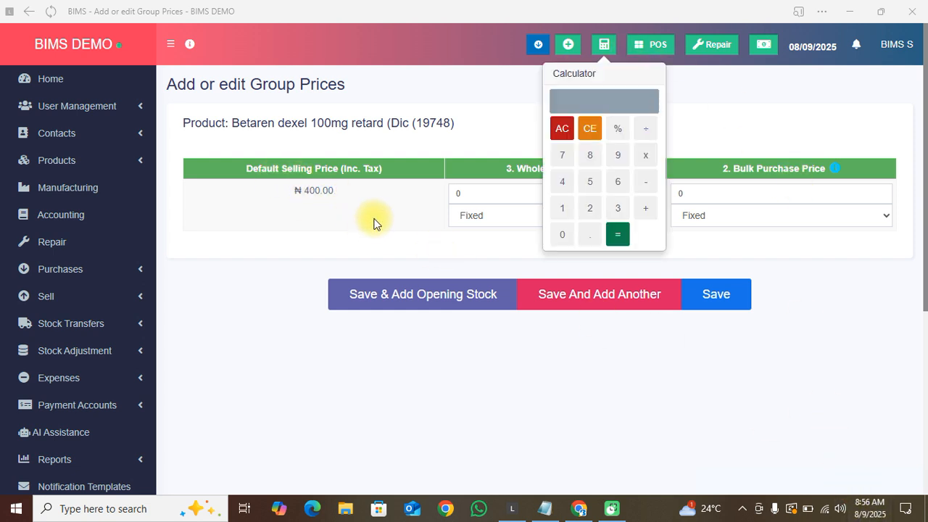
Work out the full pack price at the default rate by multiplying 4 by 400 in the built-in calculator.
{"action": "left_click", "coordinate": [565, 187]}
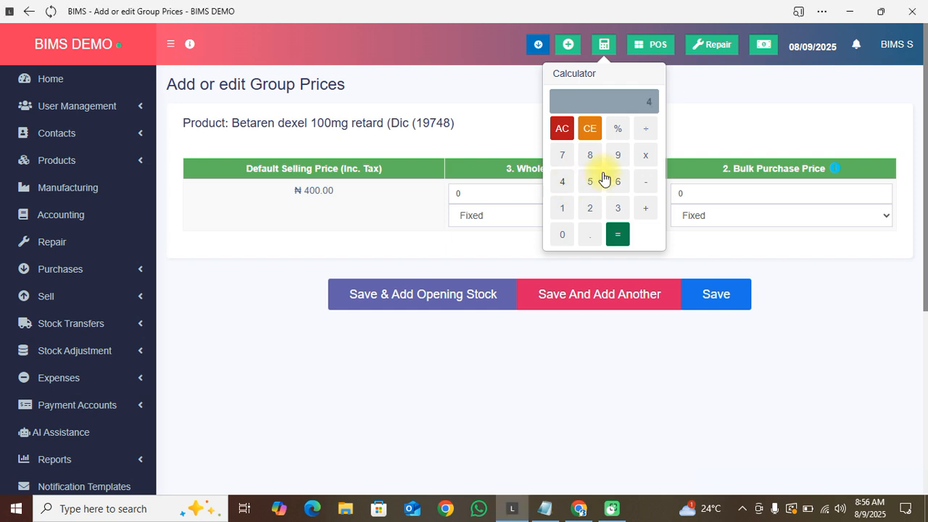
{"action": "left_click", "coordinate": [645, 157]}
{"action": "left_click", "coordinate": [560, 183]}
{"action": "left_click", "coordinate": [559, 236]}
{"action": "left_click", "coordinate": [617, 236]}
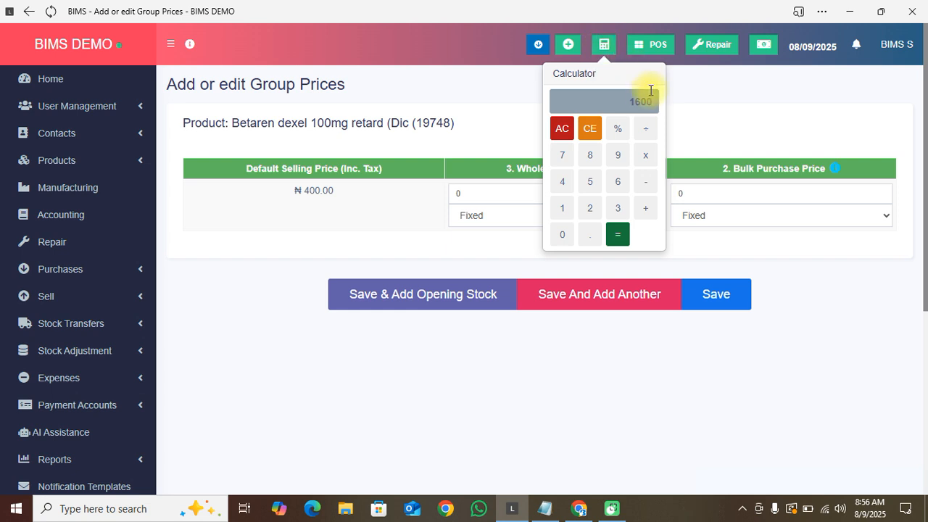
{"action": "left_click", "coordinate": [605, 49]}
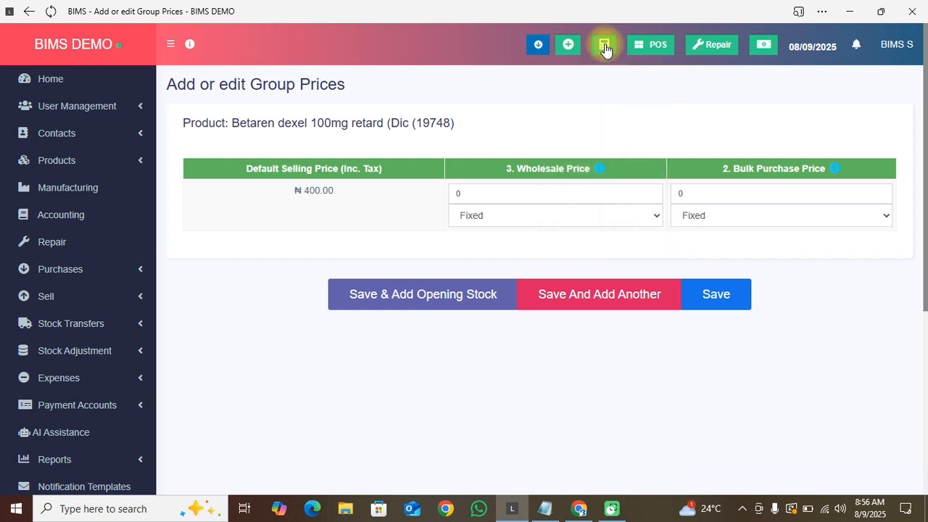
Divide the discounted pack price of 1400 by 4 in the built-in calculator and copy the per-piece result.
{"action": "double_click", "coordinate": [687, 193]}
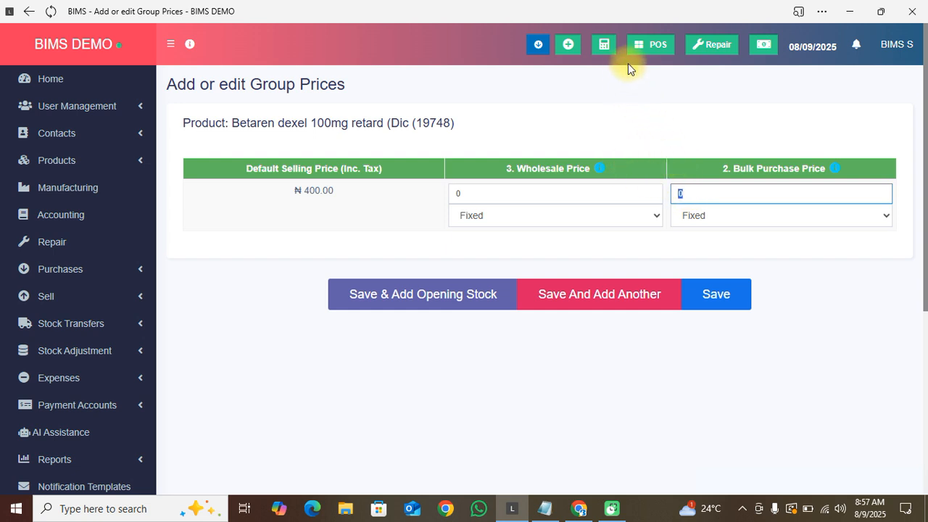
{"action": "left_click", "coordinate": [603, 44]}
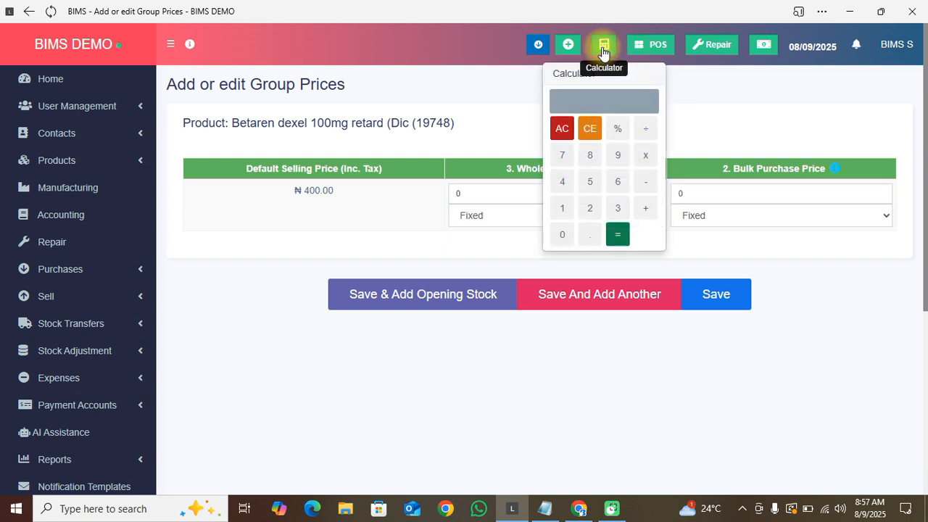
{"action": "left_click", "coordinate": [563, 212]}
{"action": "left_click", "coordinate": [562, 181]}
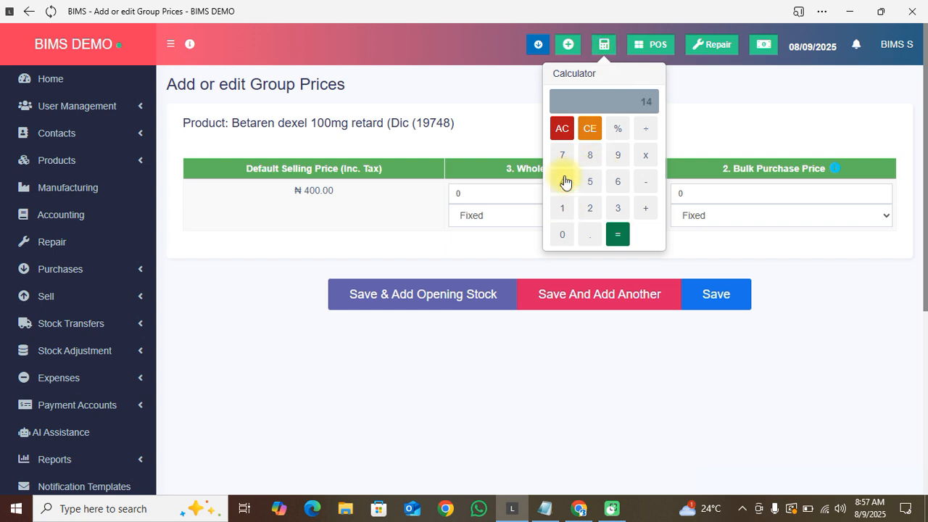
{"action": "double_click", "coordinate": [563, 235]}
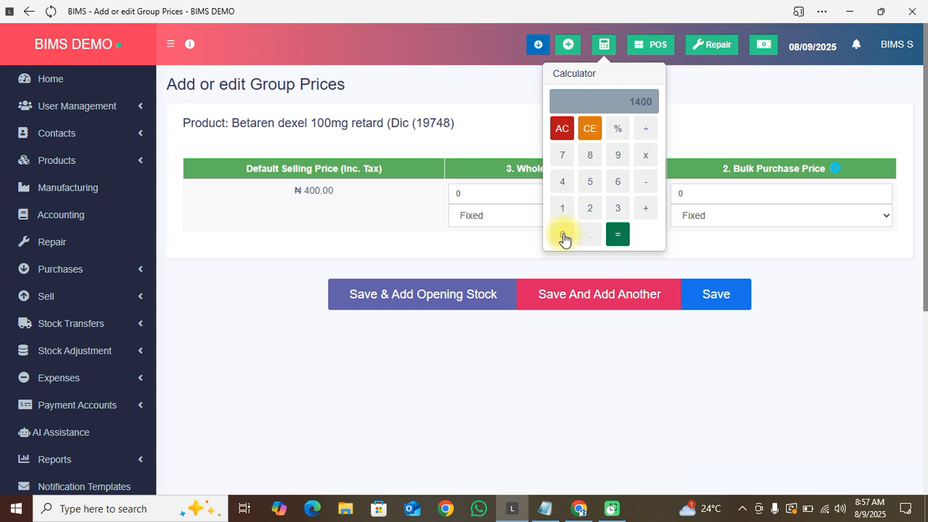
{"action": "left_click", "coordinate": [647, 131]}
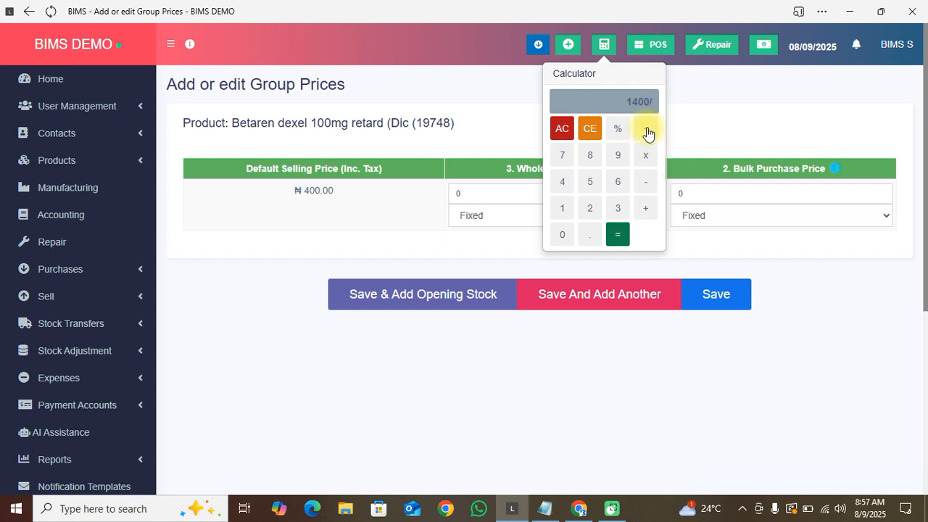
{"action": "left_click", "coordinate": [561, 184]}
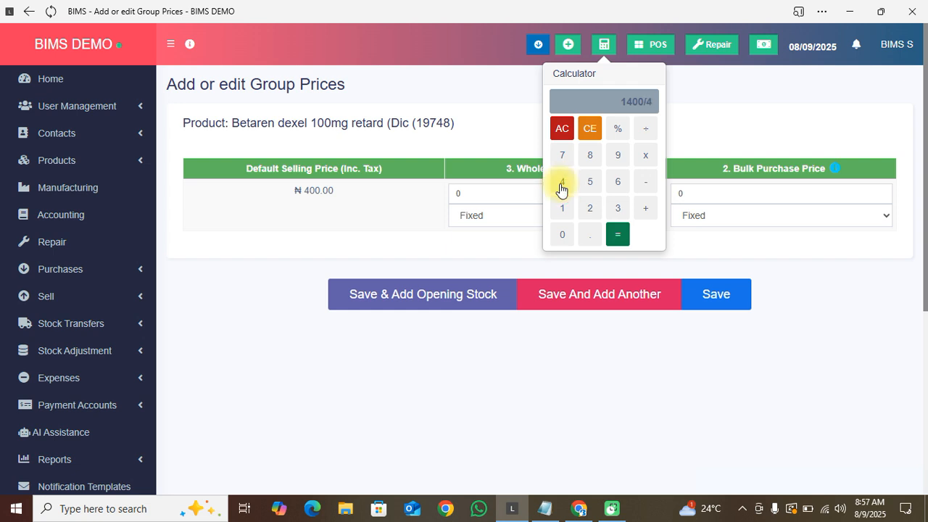
{"action": "left_click", "coordinate": [617, 235]}
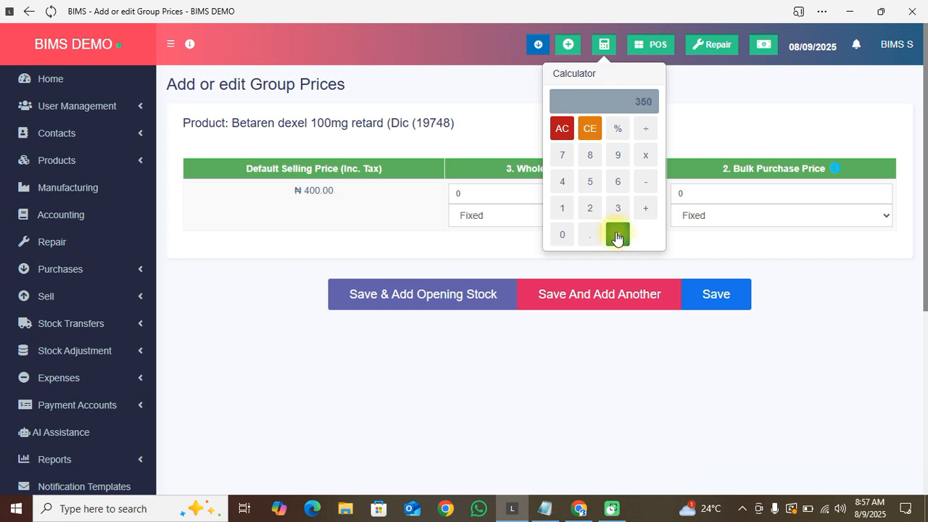
{"action": "double_click", "coordinate": [640, 101]}
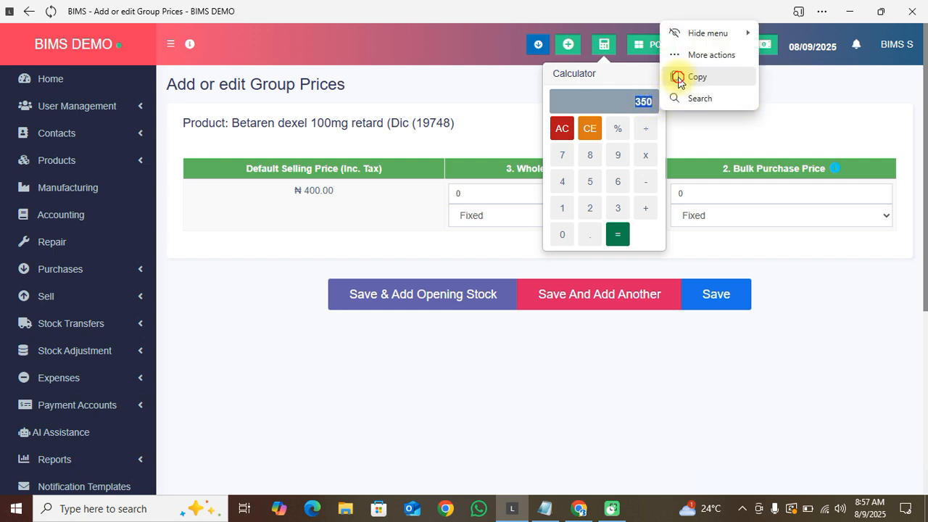
{"action": "left_click", "coordinate": [679, 79]}
{"action": "left_click", "coordinate": [605, 48]}
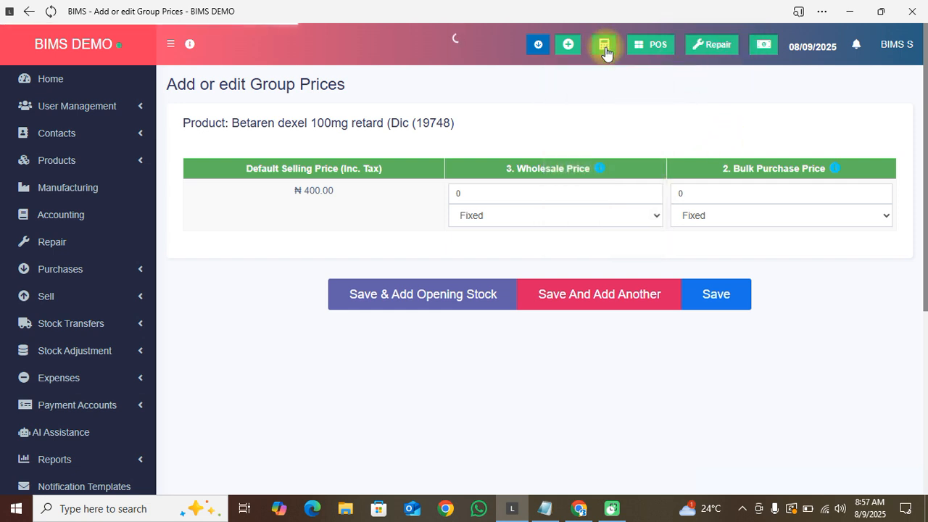
Set the product's Bulk Purchase Price and Wholesale Price to 350 each and save the group prices.
{"action": "double_click", "coordinate": [682, 193]}
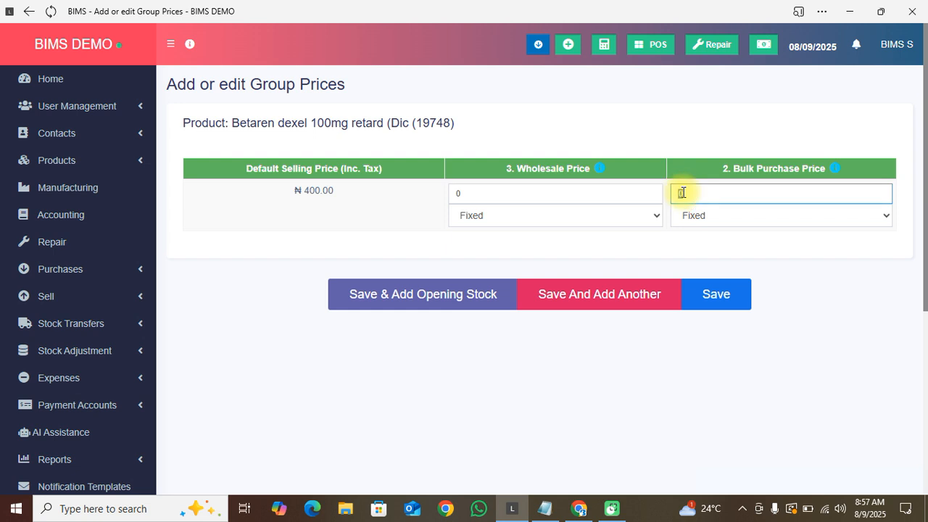
{"action": "type", "text": "350"}
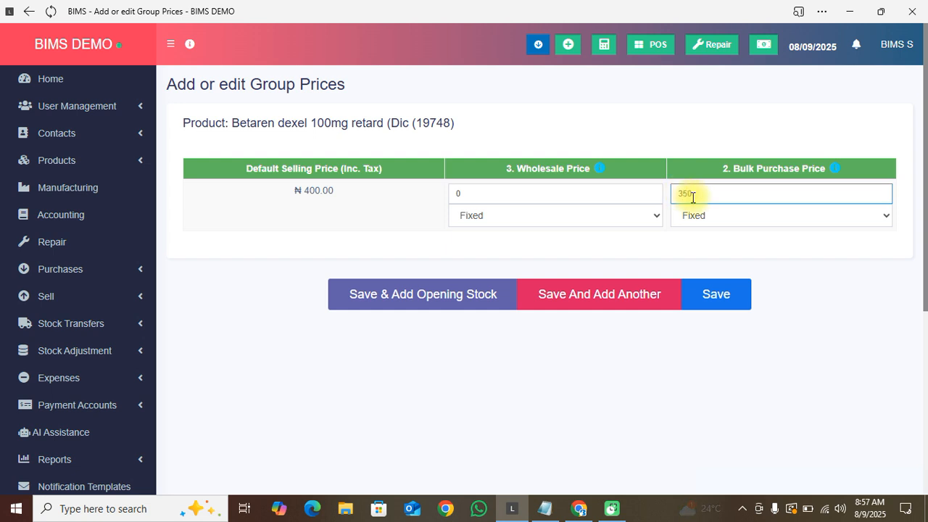
{"action": "left_click", "coordinate": [807, 280]}
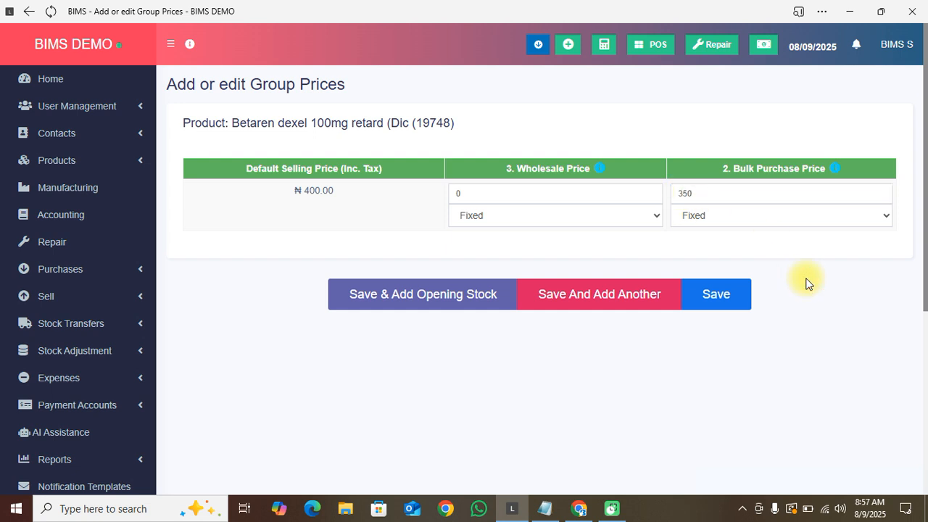
{"action": "double_click", "coordinate": [685, 194]}
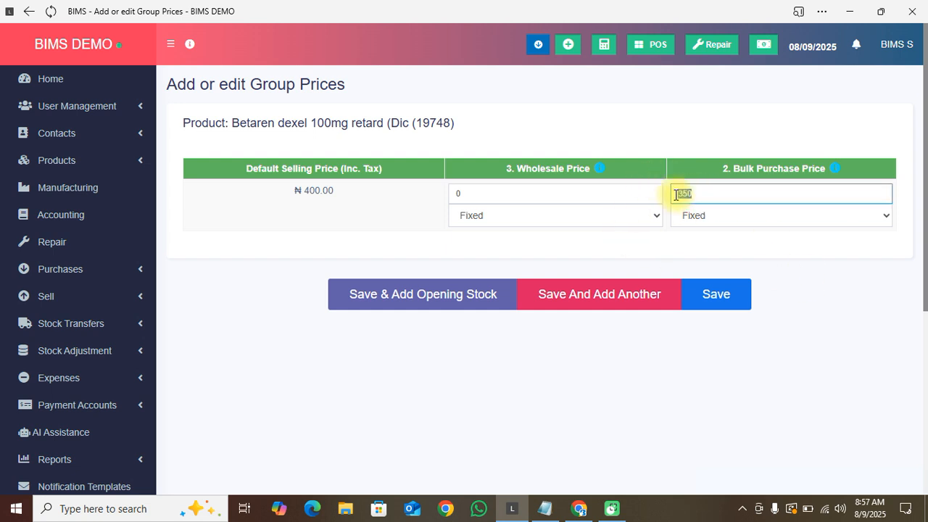
{"action": "double_click", "coordinate": [464, 195]}
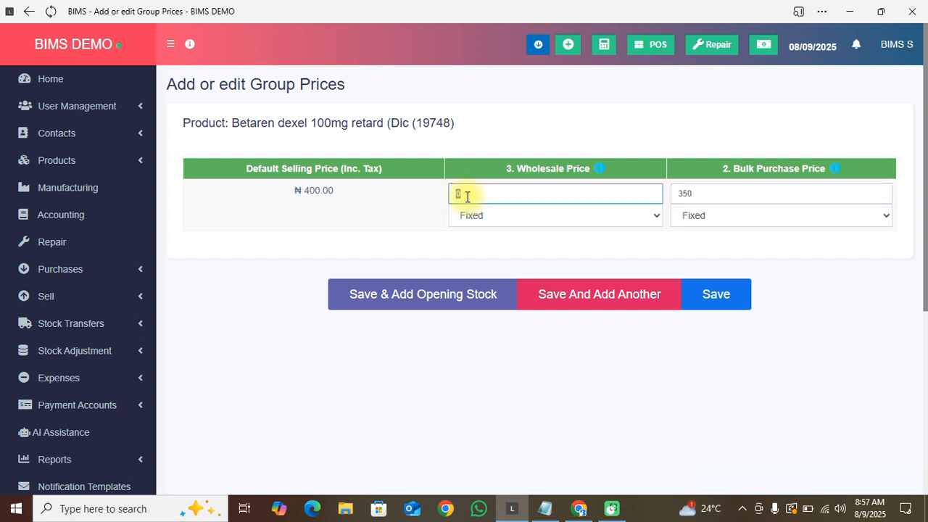
{"action": "key", "text": "ctrl+v"}
{"action": "left_click", "coordinate": [559, 236]}
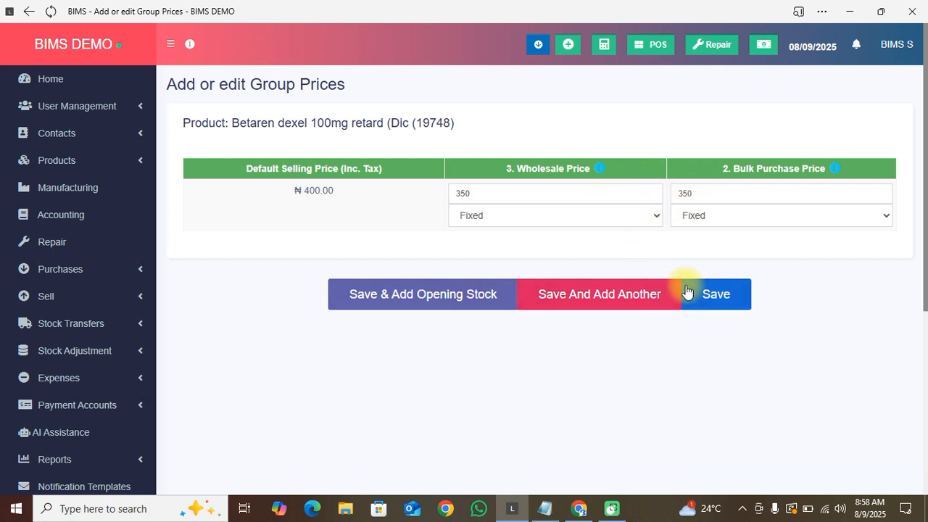
{"action": "left_click", "coordinate": [716, 294]}
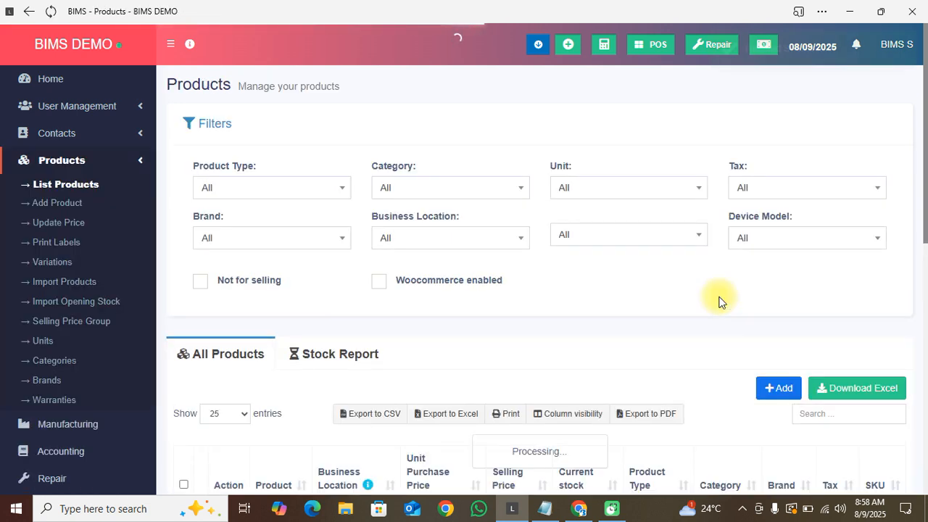
Open the point of sale and add Betaren dexel 100mg retard to the sale.
{"action": "left_click", "coordinate": [221, 131]}
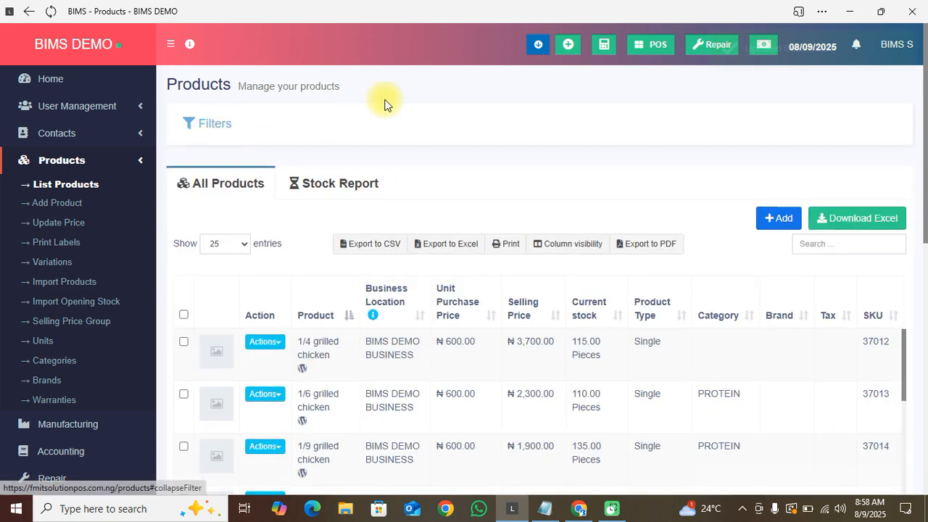
{"action": "left_click", "coordinate": [648, 55]}
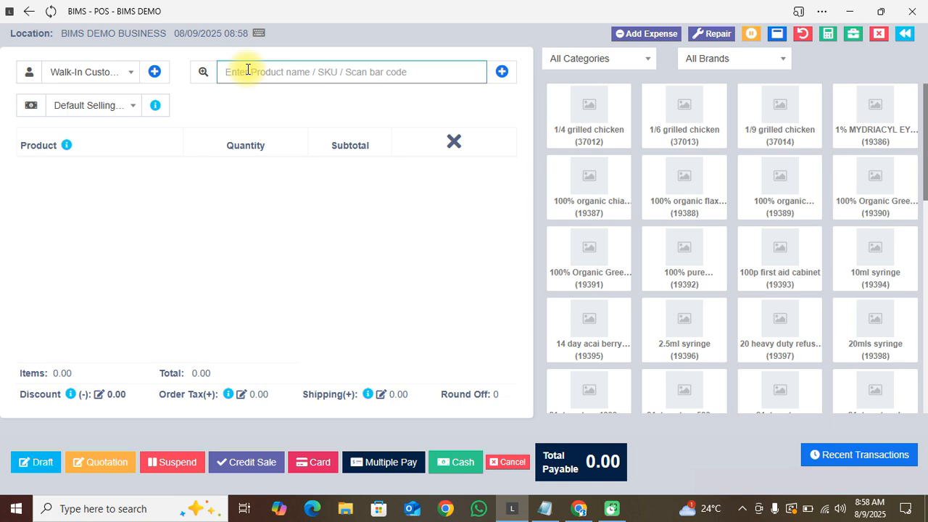
{"action": "type", "text": "b"}
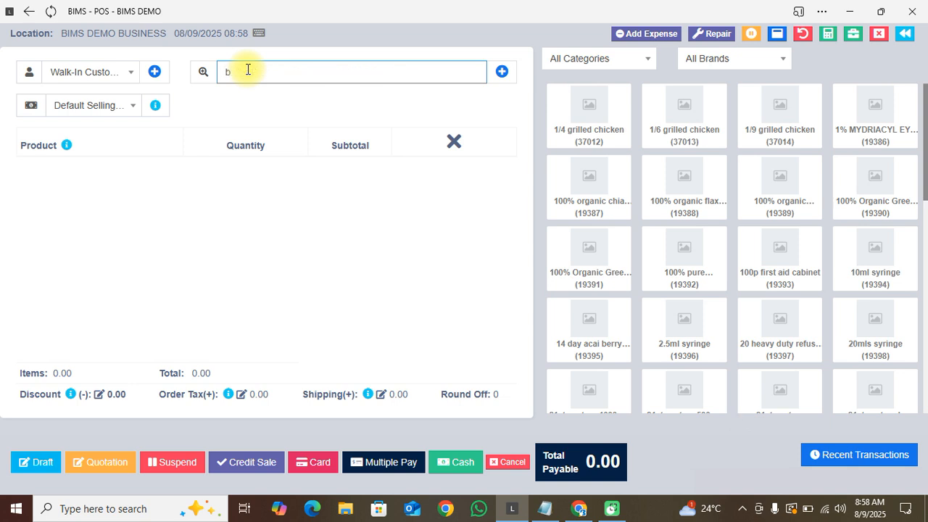
{"action": "type", "text": "eras"}
{"action": "type", "text": "en"}
{"action": "left_click", "coordinate": [242, 71]}
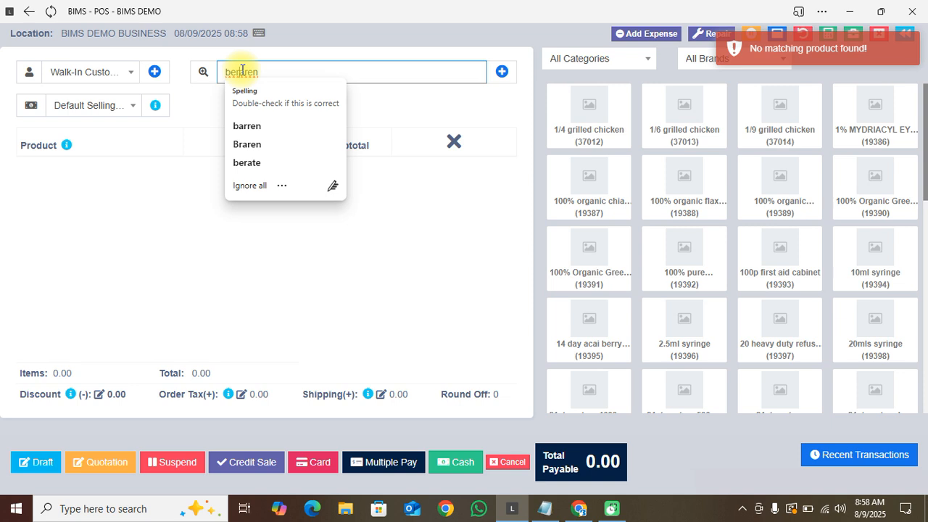
{"action": "key", "text": "BackSpace"}
{"action": "type", "text": "t"}
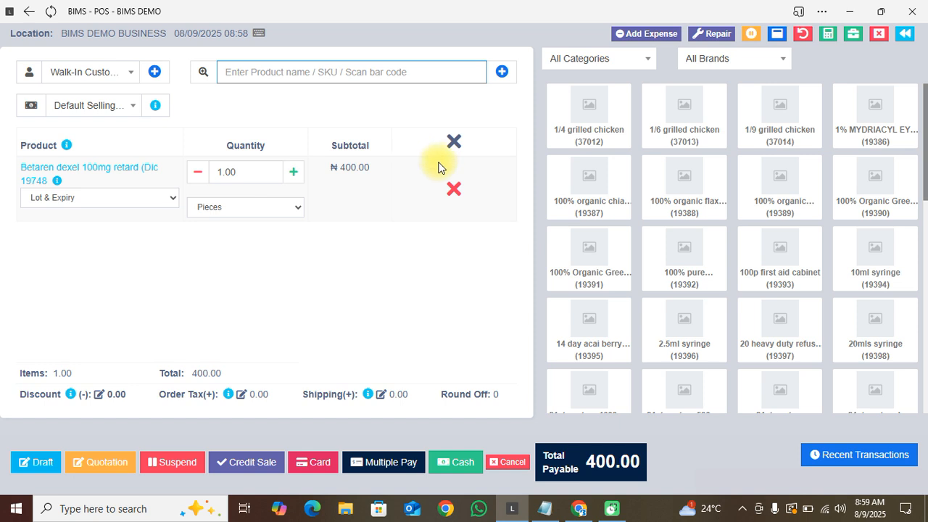
Remove the Betaren product from the sale and switch the price group to 2. Bulk Purchase Price.
{"action": "left_click", "coordinate": [453, 187]}
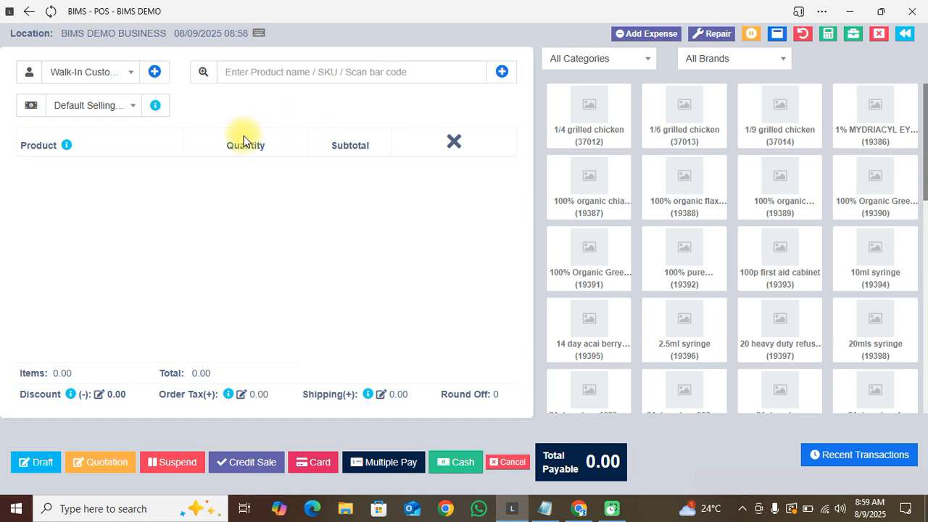
{"action": "left_click", "coordinate": [128, 107]}
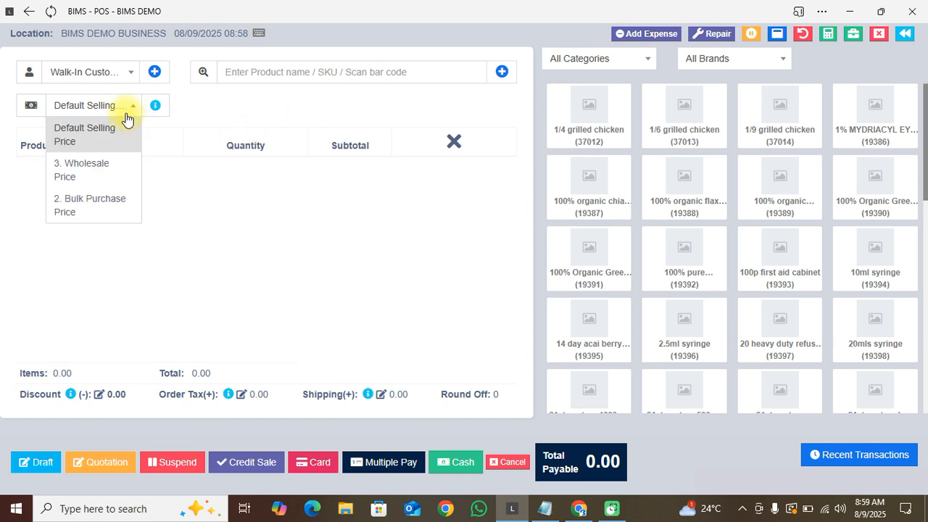
{"action": "left_click", "coordinate": [117, 216]}
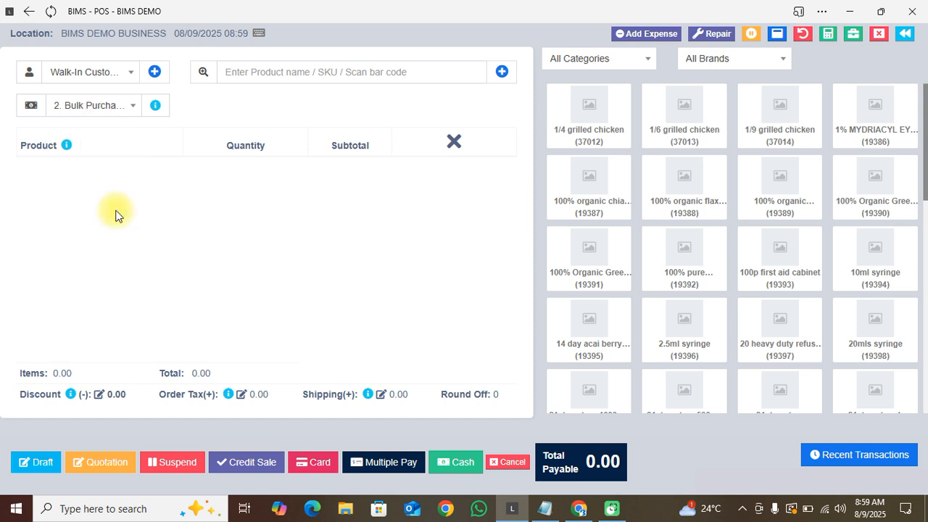
Find Betaren dexel 100mg retard again and add it to the sale under the bulk purchase price group.
{"action": "left_click", "coordinate": [244, 75]}
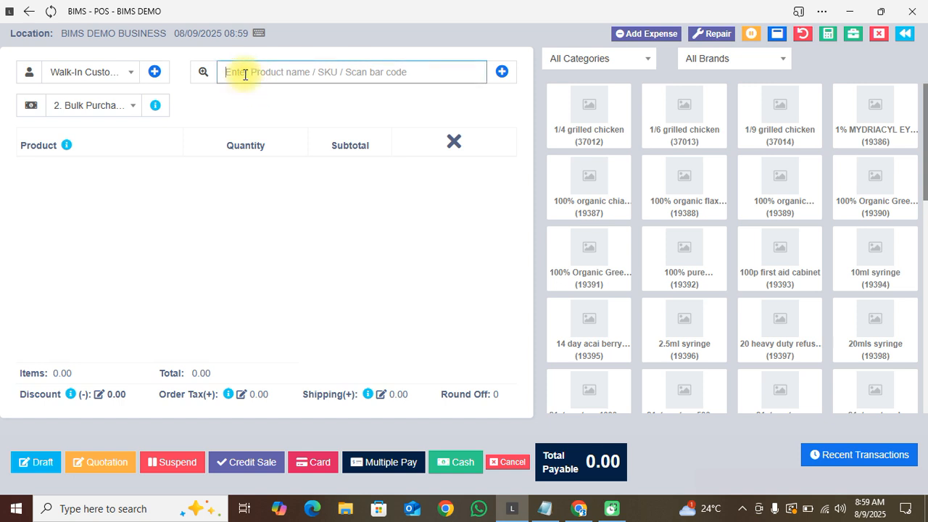
{"action": "type", "text": "be"}
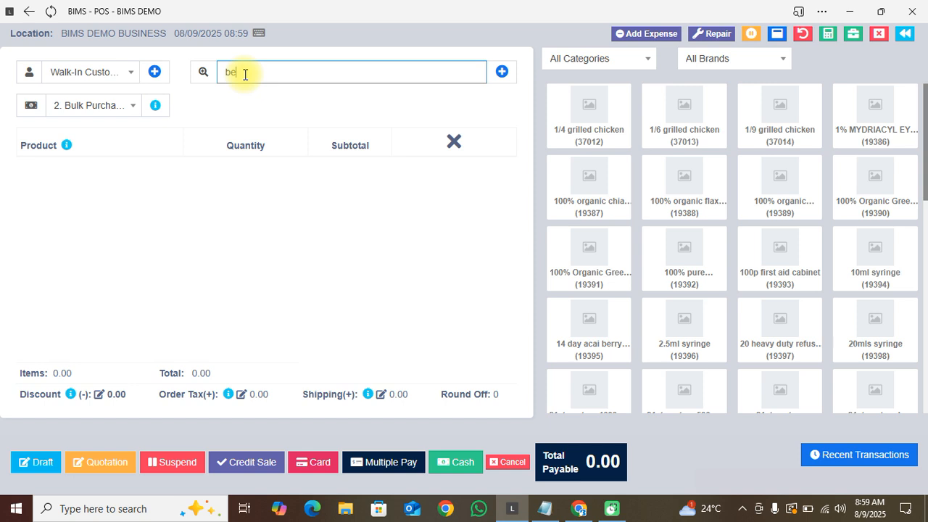
{"action": "type", "text": "tamen"}
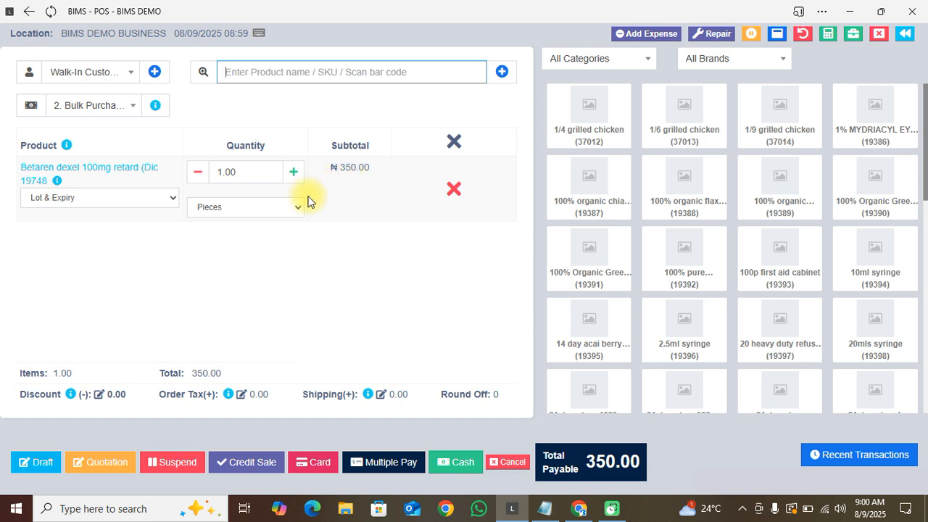
Change the Betaren line's unit to Betaren Pack and raise its quantity to 2.
{"action": "left_click", "coordinate": [283, 207]}
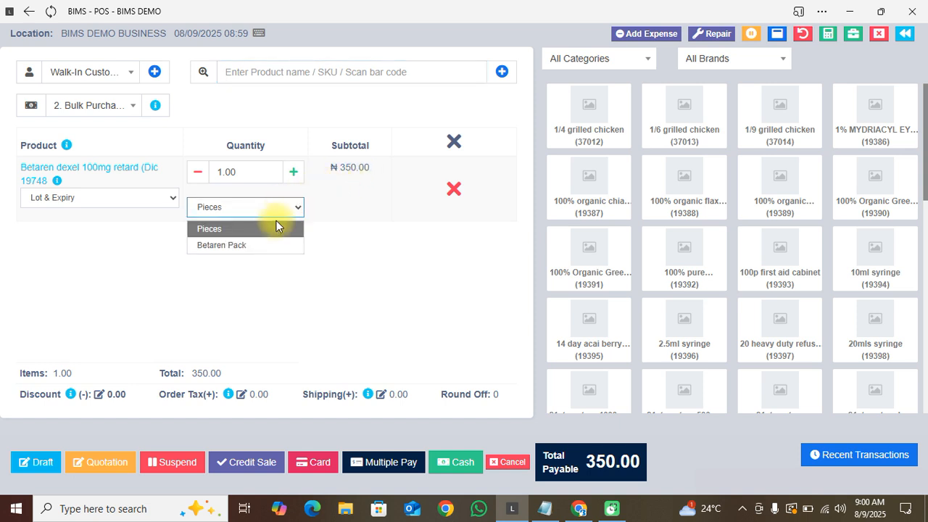
{"action": "left_click", "coordinate": [259, 245]}
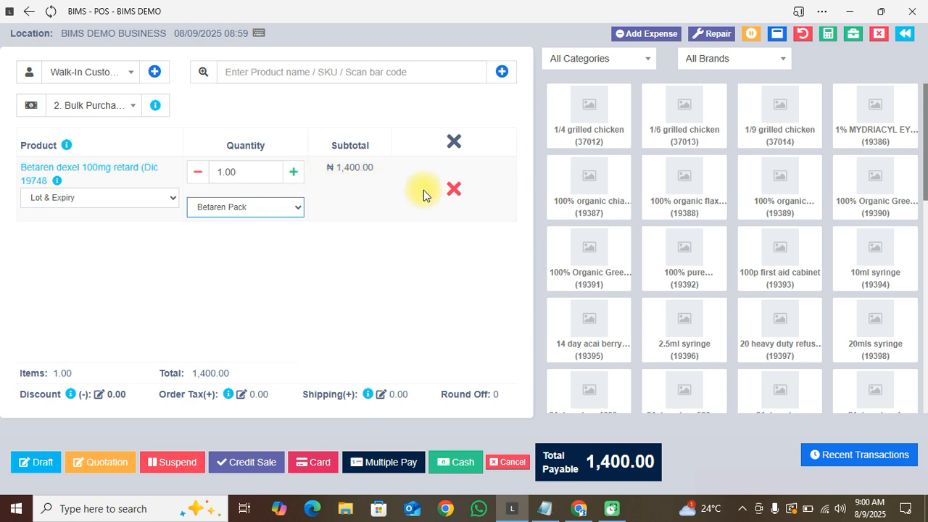
{"action": "left_click", "coordinate": [294, 177]}
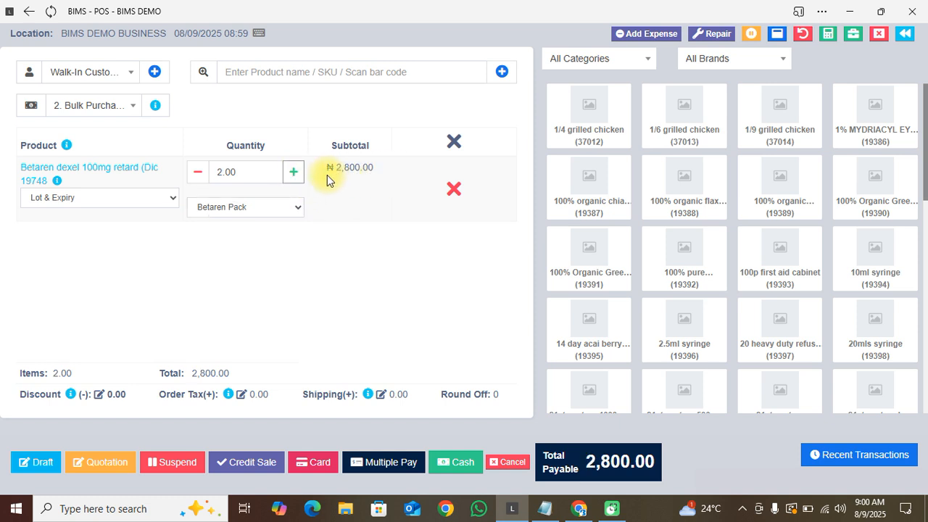
Remove the Betaren line from the sale and switch the price group to Default Selling Price.
{"action": "left_click", "coordinate": [295, 175]}
{"action": "left_click", "coordinate": [453, 188]}
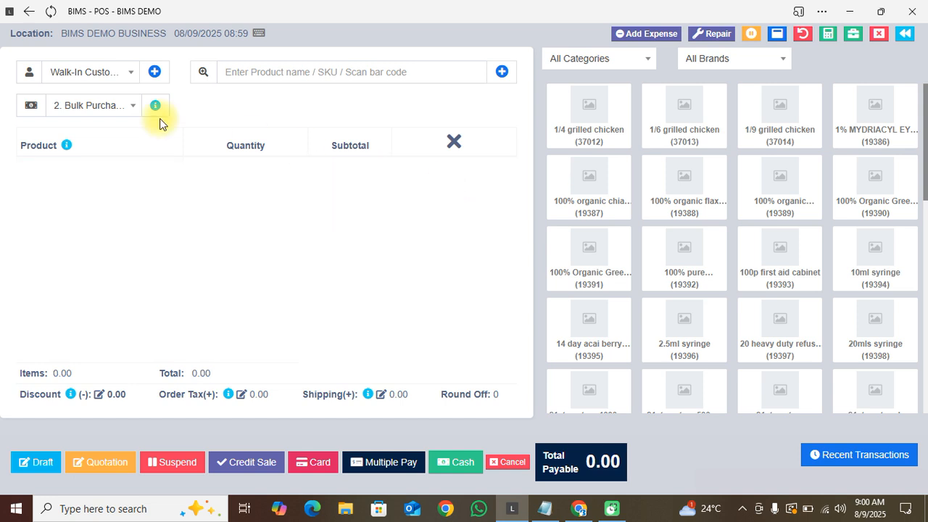
{"action": "left_click", "coordinate": [119, 108]}
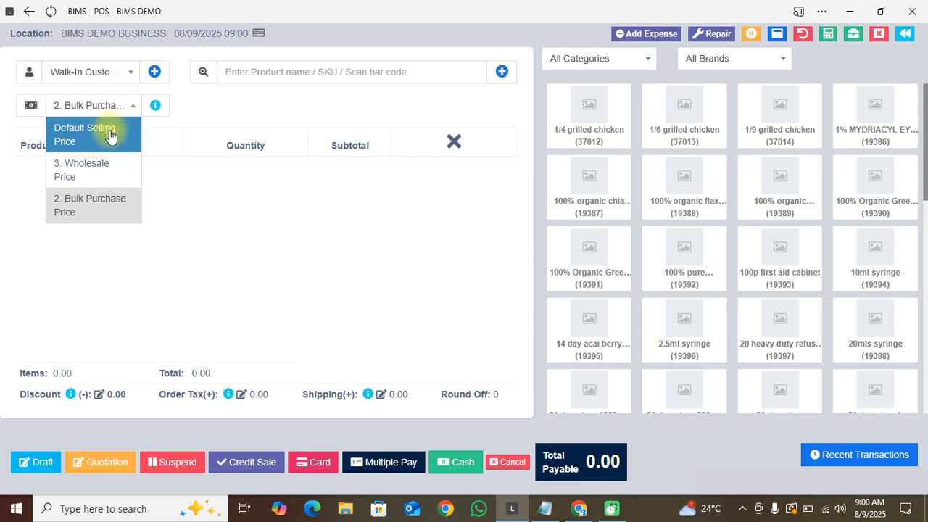
{"action": "left_click", "coordinate": [109, 136]}
{"action": "left_click", "coordinate": [251, 72]}
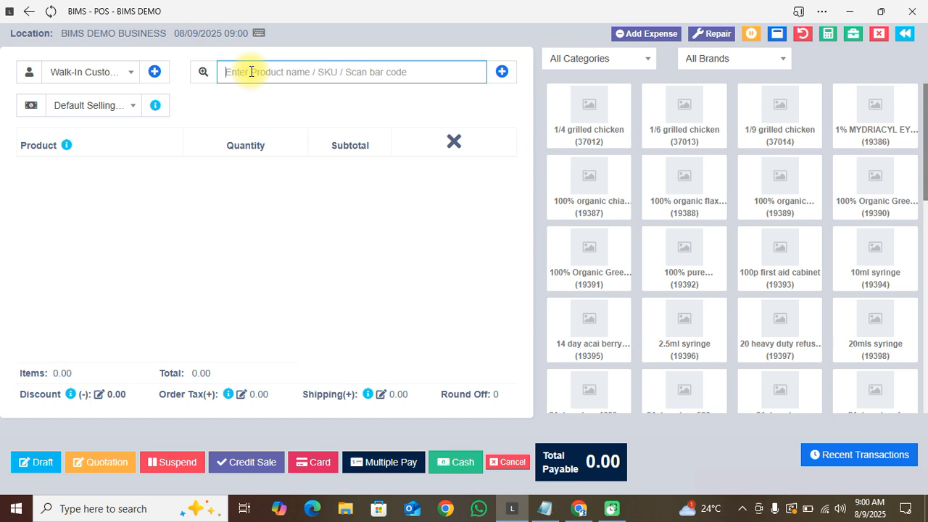
Set the price group to 2. Bulk Purchase Price and find Betaren with "betar" to add it to the sale.
{"action": "left_click", "coordinate": [128, 107]}
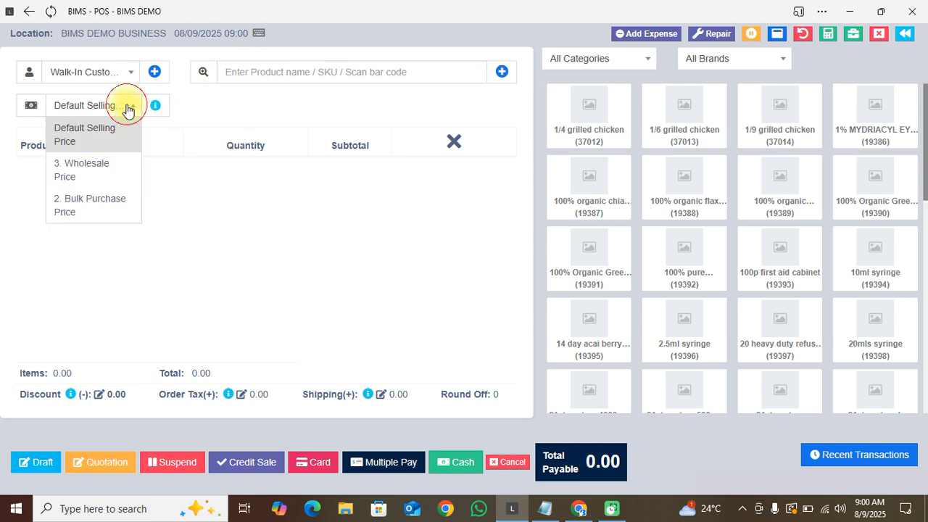
{"action": "left_click", "coordinate": [97, 205]}
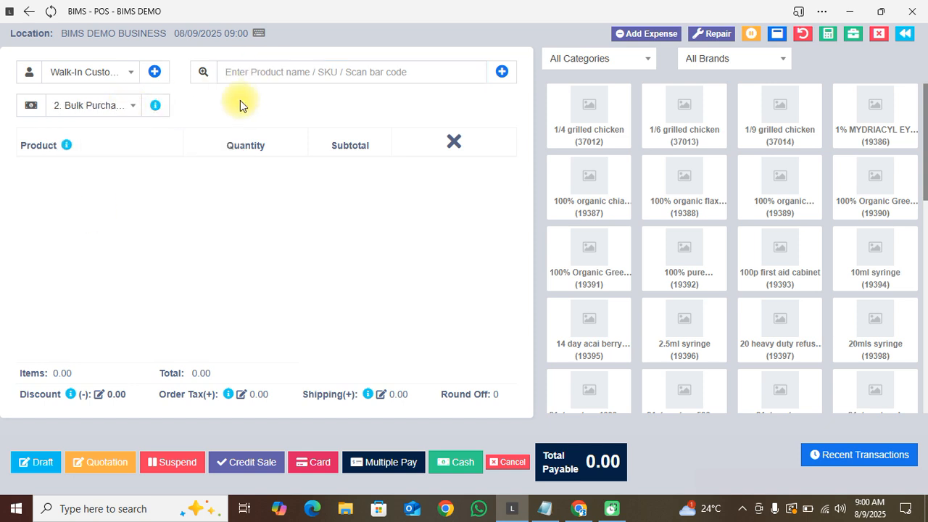
{"action": "left_click", "coordinate": [243, 74]}
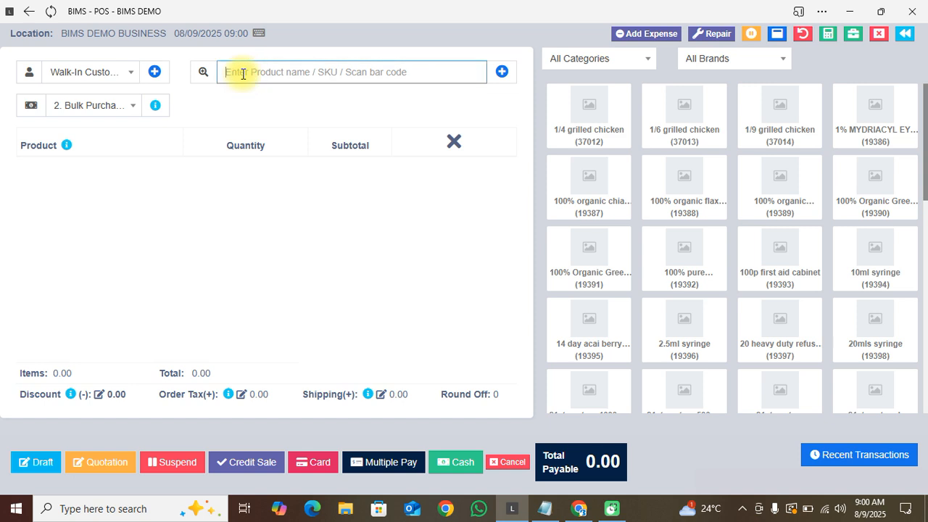
{"action": "type", "text": "beta"}
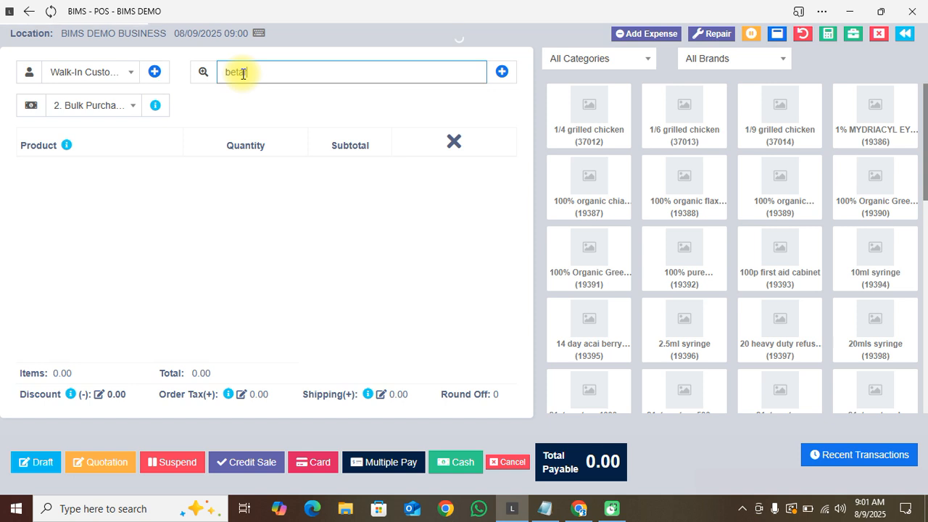
{"action": "type", "text": "r"}
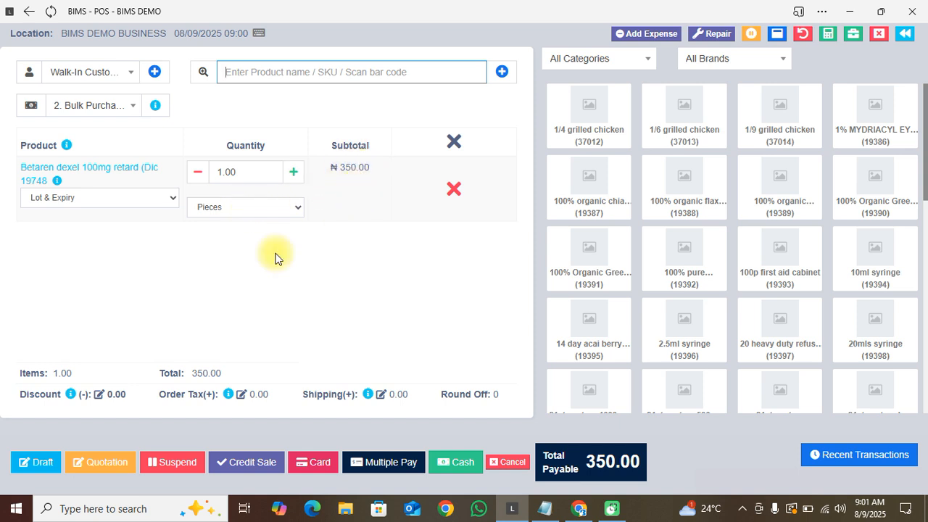
Change the unit of the Betaren line from Pieces to Betaren Pack.
{"action": "left_click", "coordinate": [217, 207]}
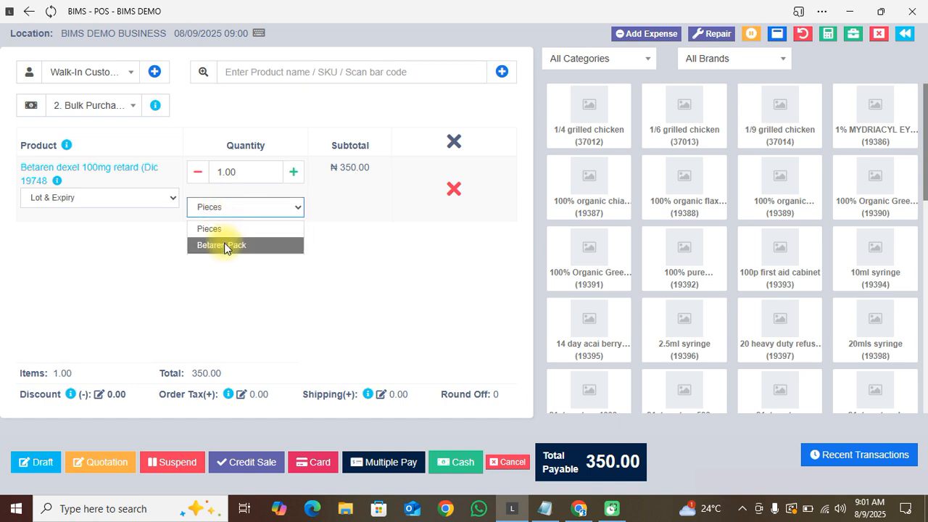
{"action": "left_click", "coordinate": [225, 245]}
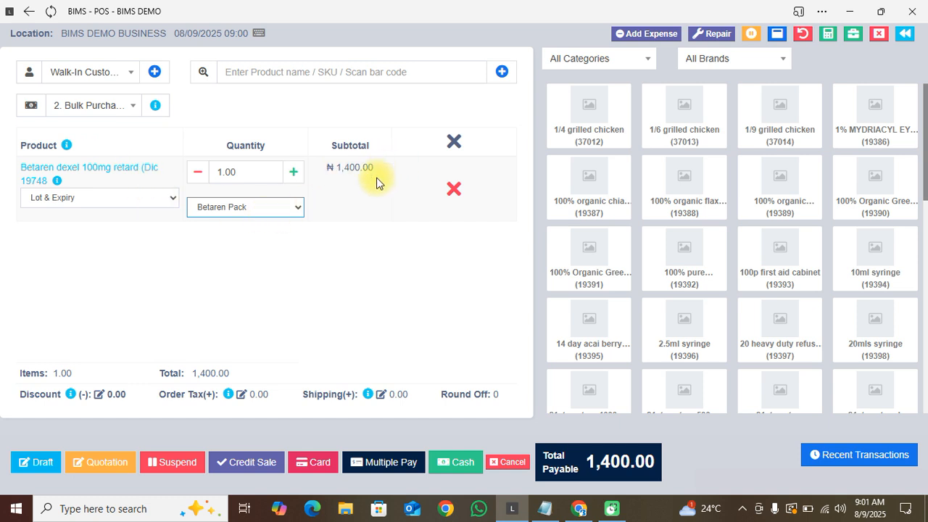
{"action": "left_click", "coordinate": [295, 239]}
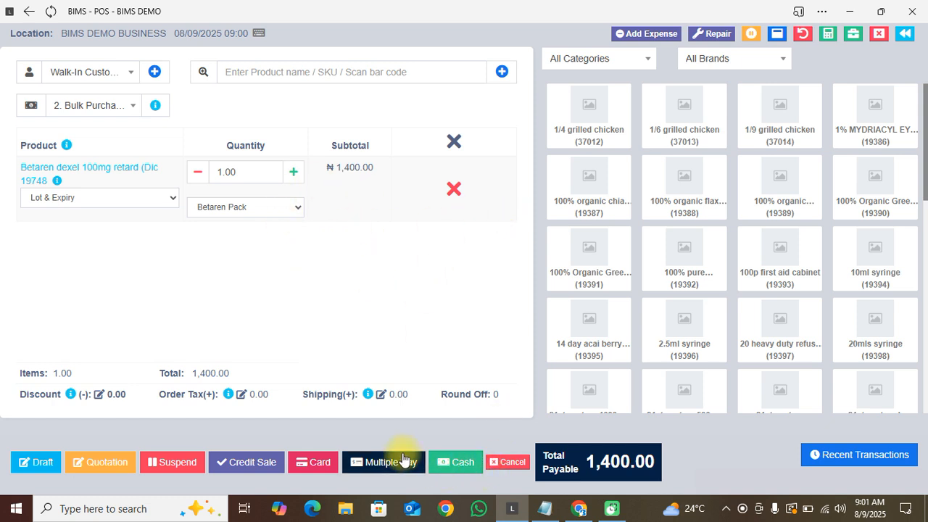
Leave the point of sale screen and open the Update Price page for products.
{"action": "left_click", "coordinate": [904, 37]}
{"action": "left_click", "coordinate": [531, 87]}
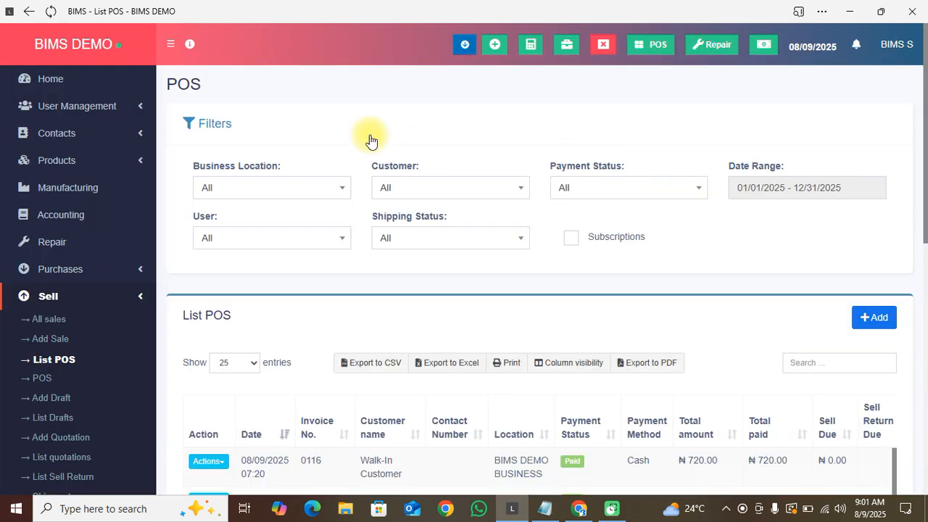
{"action": "left_click", "coordinate": [211, 129]}
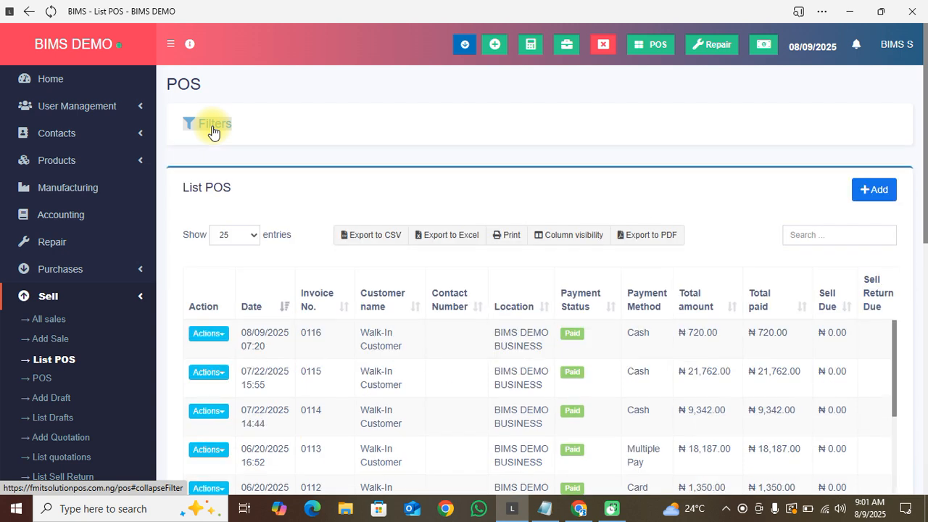
{"action": "left_click", "coordinate": [138, 297]}
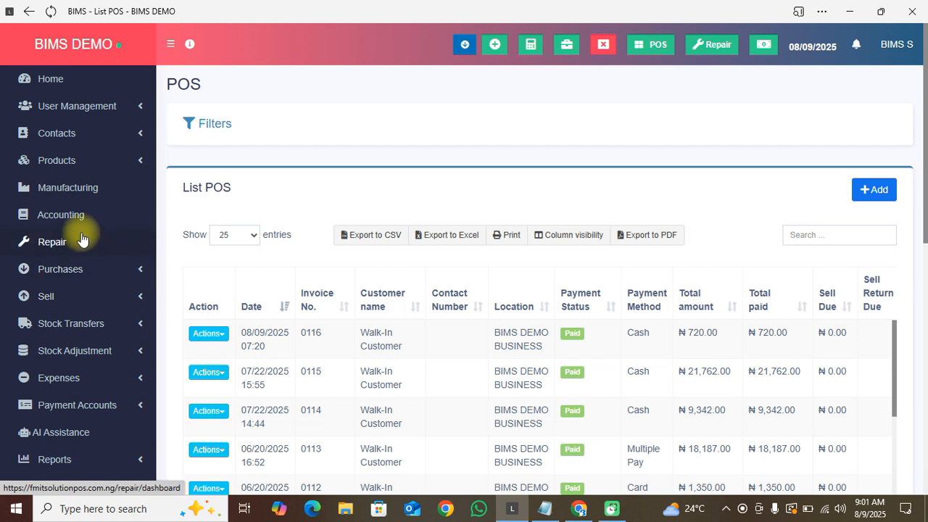
{"action": "left_click", "coordinate": [126, 165]}
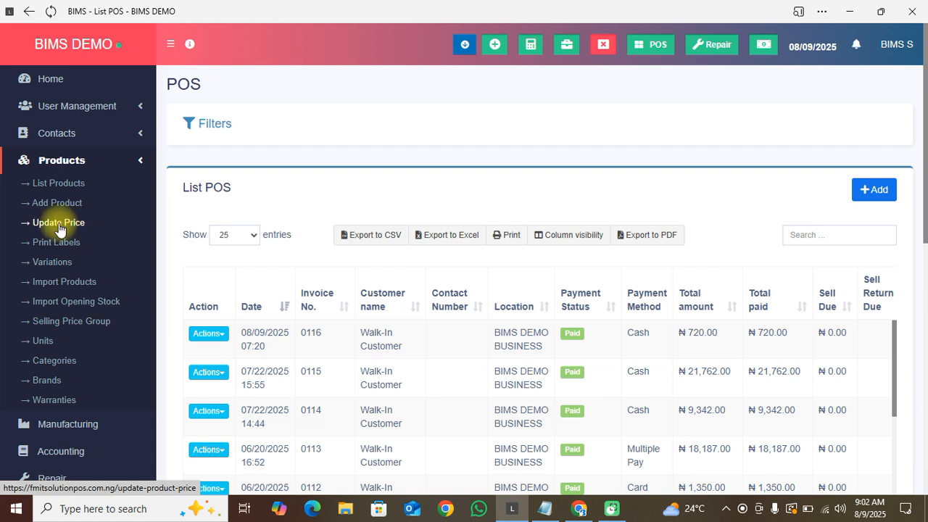
{"action": "left_click", "coordinate": [51, 229]}
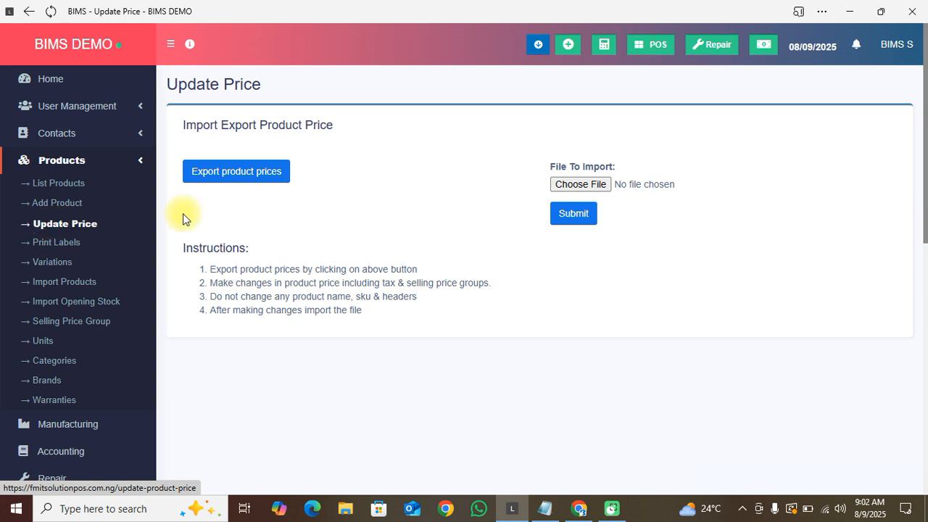
Export the product prices, open product_prices.xlsx in Excel and enable editing.
{"action": "left_click", "coordinate": [255, 181]}
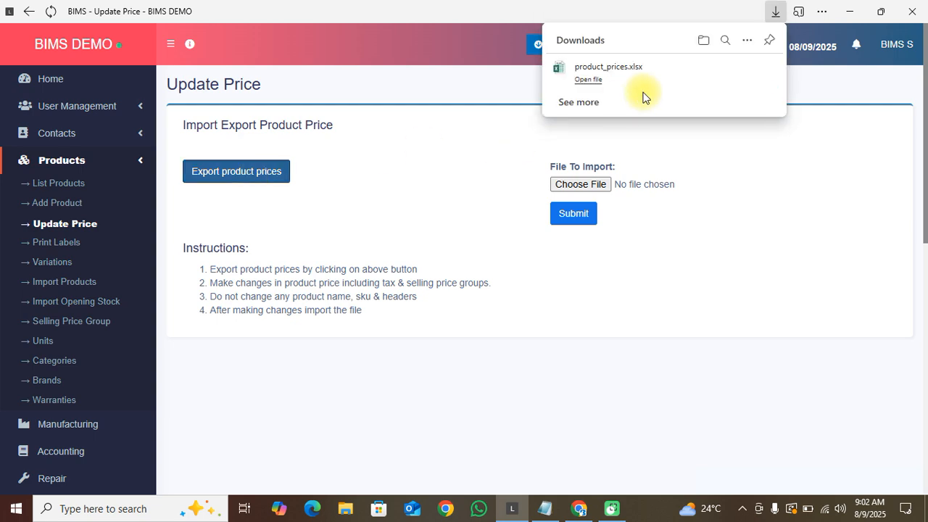
{"action": "left_click", "coordinate": [609, 72]}
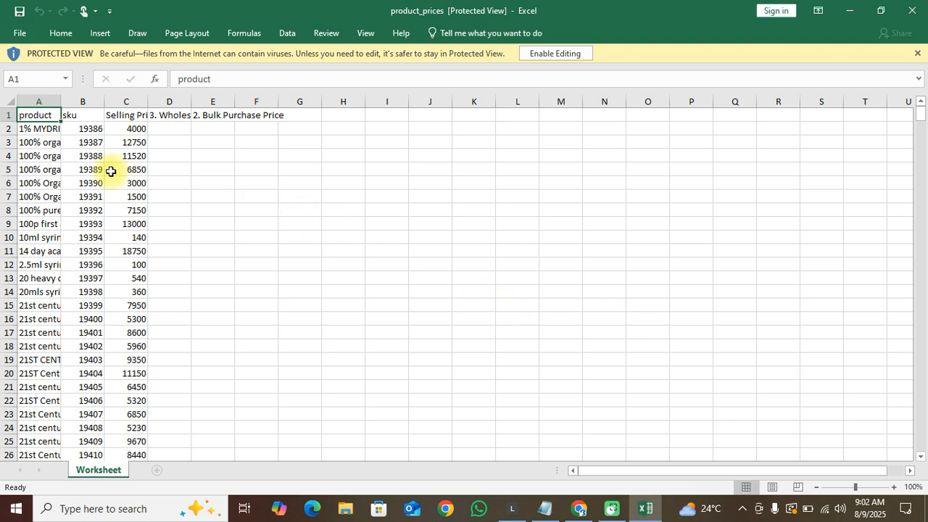
{"action": "left_click", "coordinate": [540, 54]}
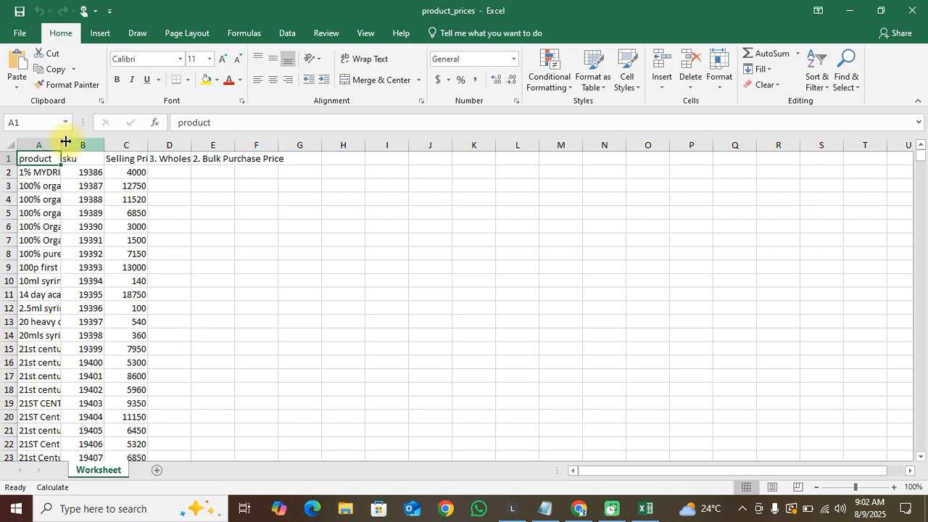
Widen columns A to E of the price worksheet to make the product names and price group headers easier to read.
{"action": "left_click_drag", "start_coordinate": [62, 144], "coordinate": [171, 144]}
{"action": "left_click_drag", "start_coordinate": [94, 153], "coordinate": [130, 147]}
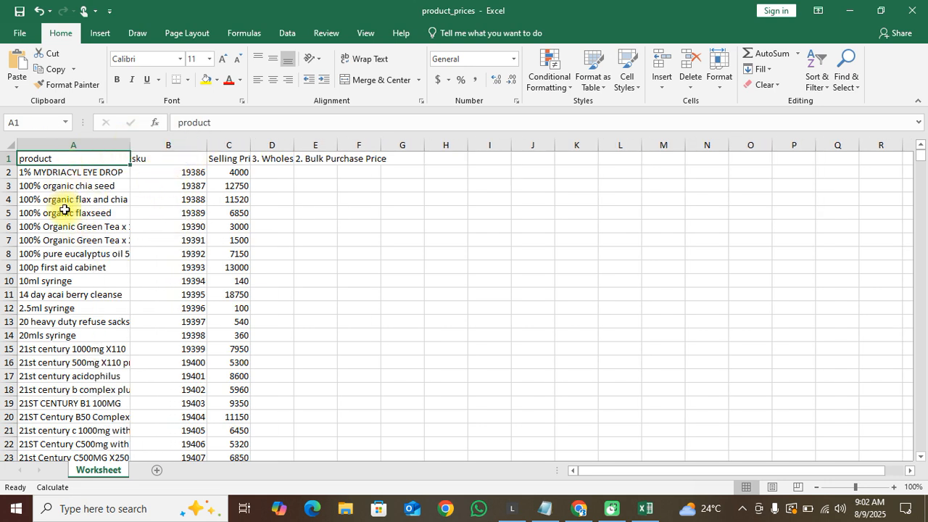
{"action": "left_click_drag", "start_coordinate": [248, 145], "coordinate": [294, 145]}
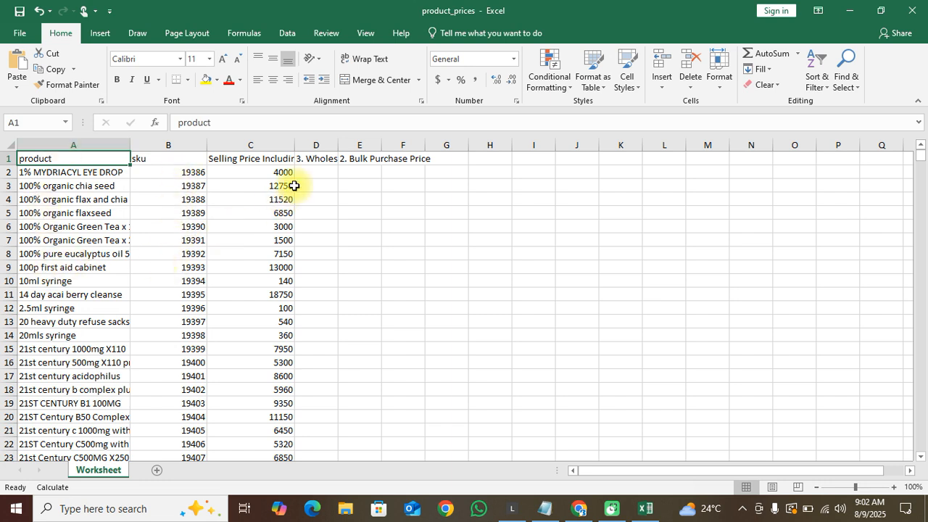
{"action": "left_click_drag", "start_coordinate": [338, 145], "coordinate": [474, 136]}
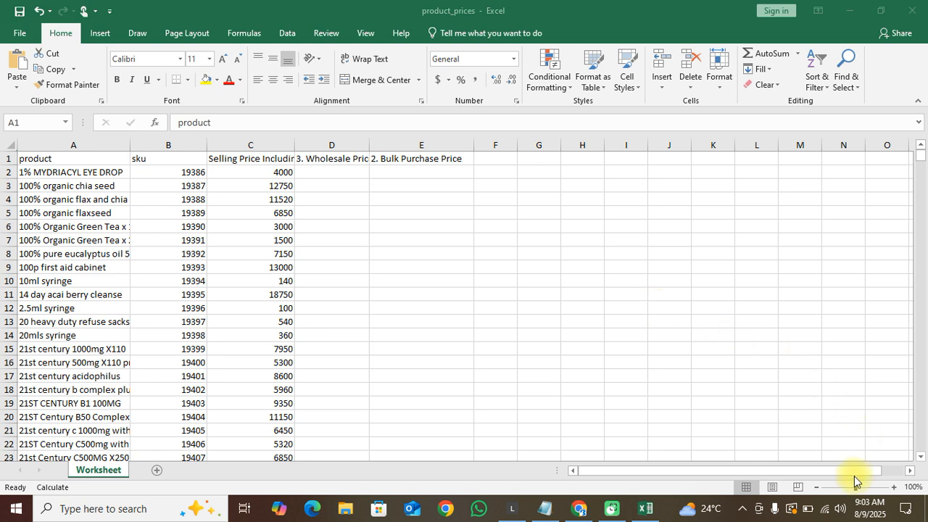
Search the worksheet for "betaren" and examine its wholesale and bulk purchase prices in row 364.
{"action": "key", "text": "ctrl+f"}
{"action": "left_click", "coordinate": [492, 264]}
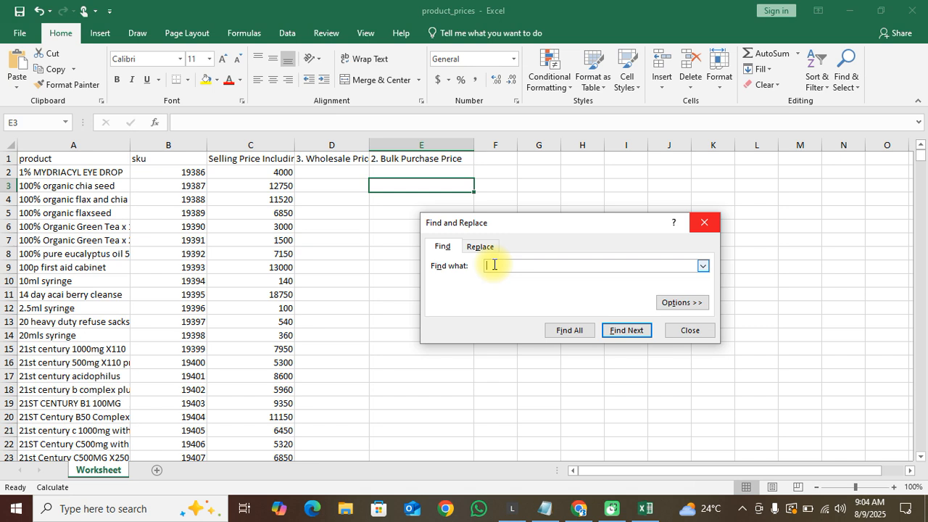
{"action": "type", "text": "b"}
{"action": "type", "text": "o"}
{"action": "type", "text": "aren"}
{"action": "left_click", "coordinate": [572, 333]}
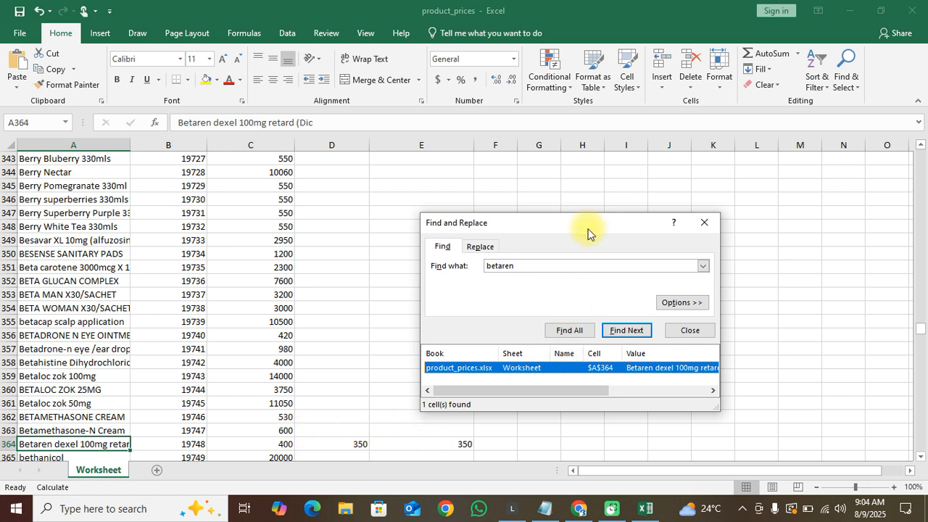
{"action": "left_click_drag", "start_coordinate": [574, 221], "coordinate": [757, 180]}
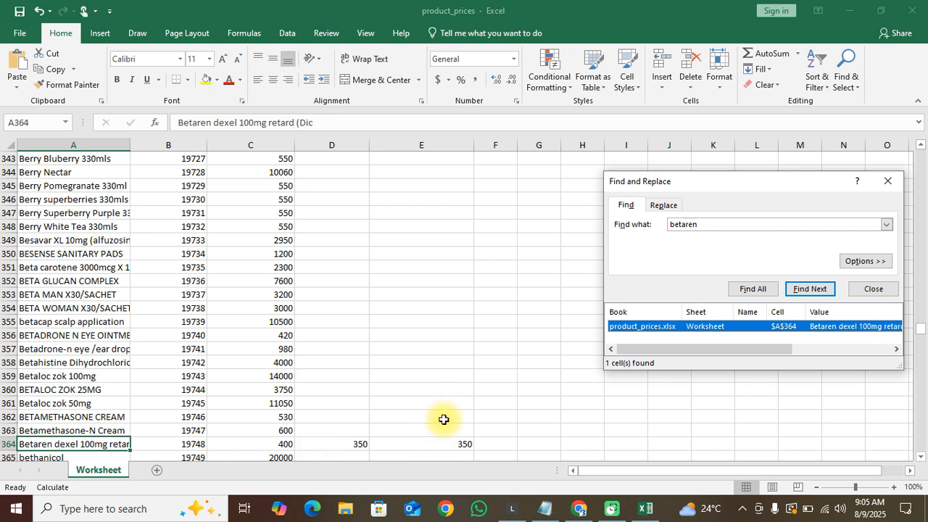
{"action": "left_click", "coordinate": [422, 446]}
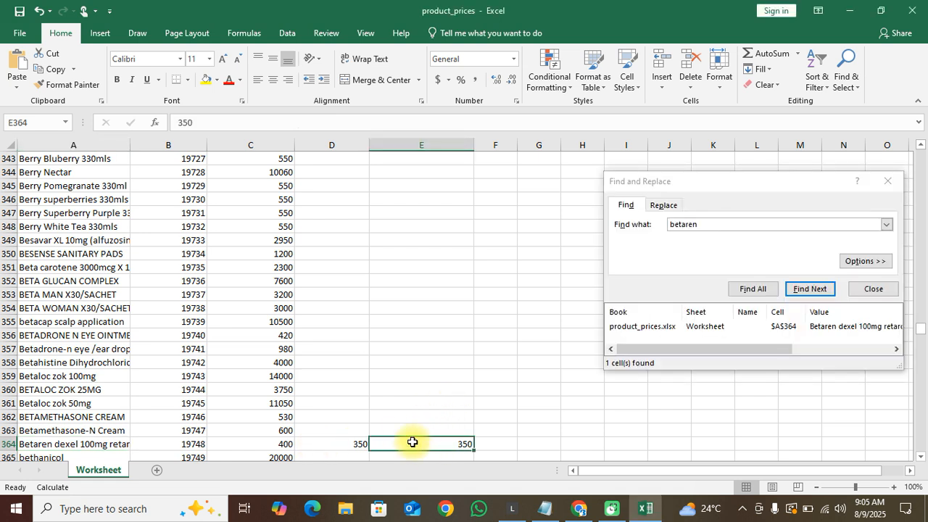
{"action": "left_click", "coordinate": [415, 389]}
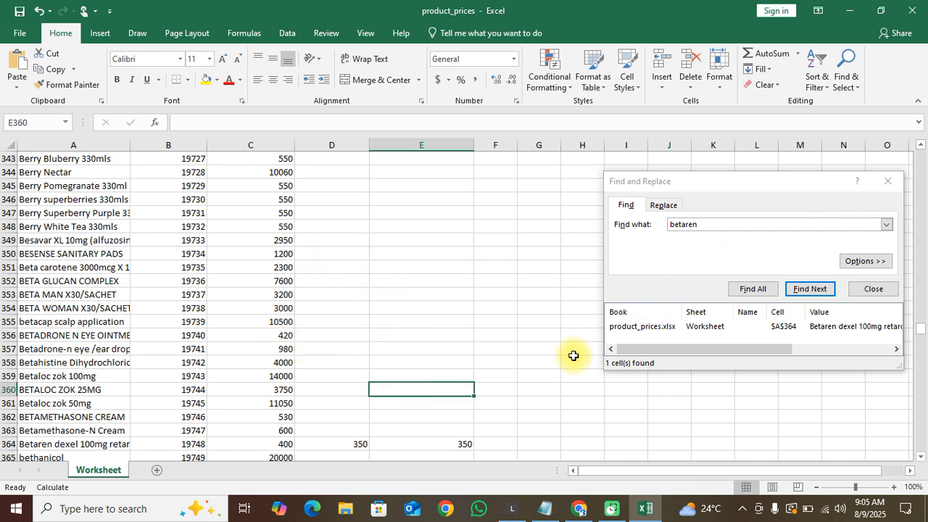
{"action": "left_click", "coordinate": [893, 182]}
Save the product_prices workbook under its existing name and close Excel.
{"action": "left_click_drag", "start_coordinate": [918, 331], "coordinate": [910, 508]}
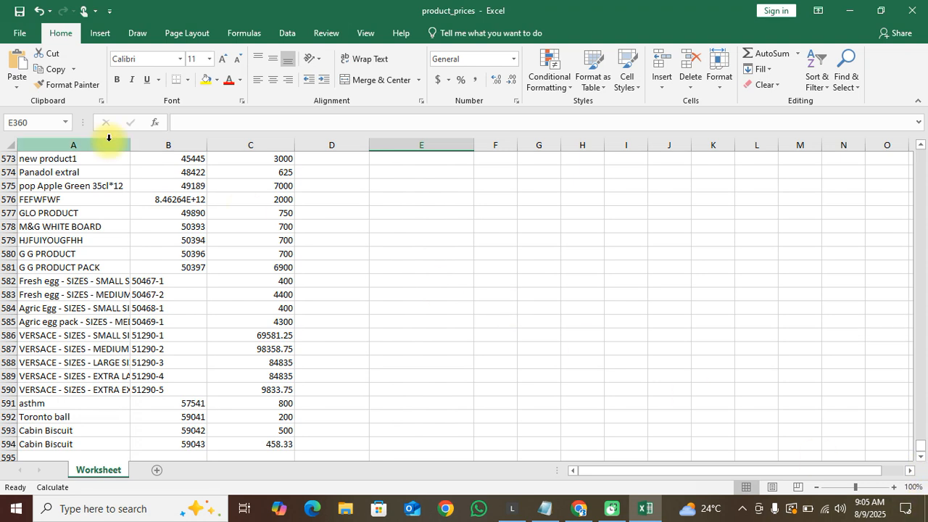
{"action": "left_click", "coordinate": [7, 33]}
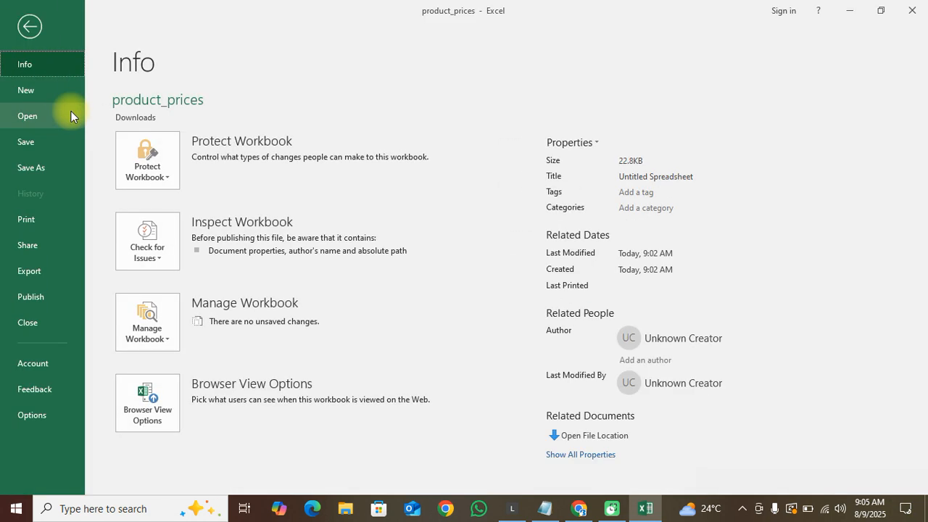
{"action": "left_click", "coordinate": [41, 148]}
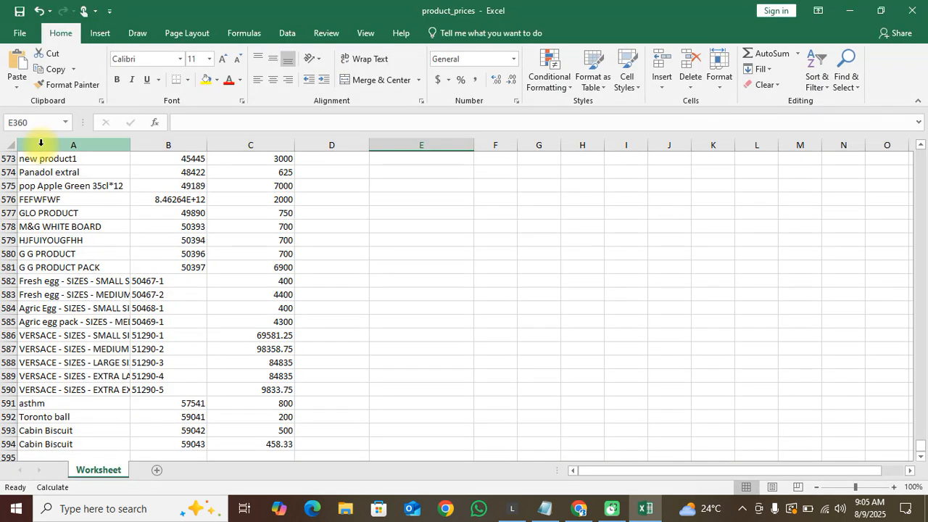
{"action": "left_click", "coordinate": [915, 10]}
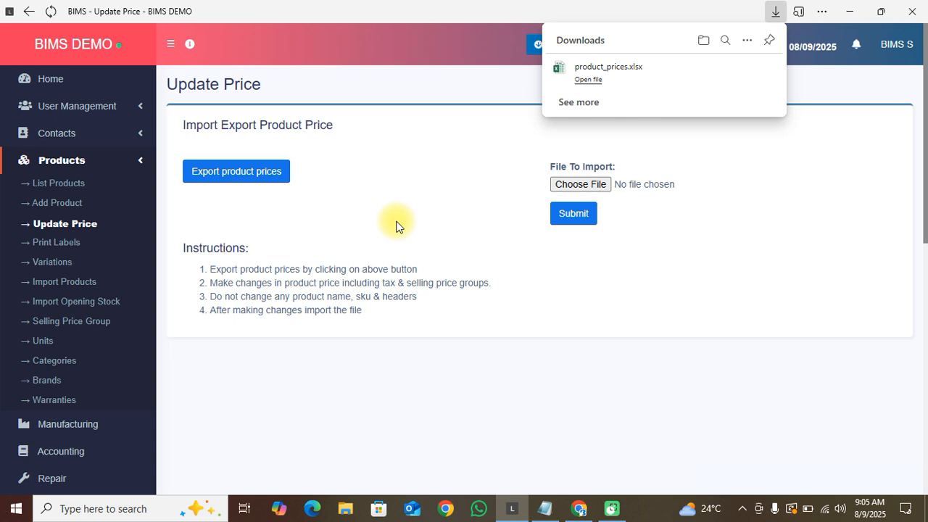
Choose product_prices.xlsx from the Downloads folder as the price file to import on the Update Price page.
{"action": "left_click", "coordinate": [739, 240]}
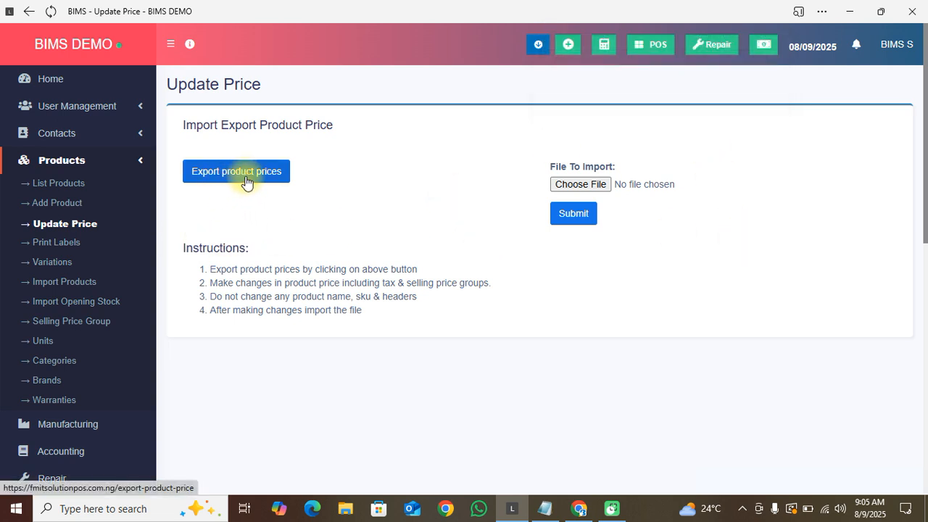
{"action": "left_click", "coordinate": [572, 185]}
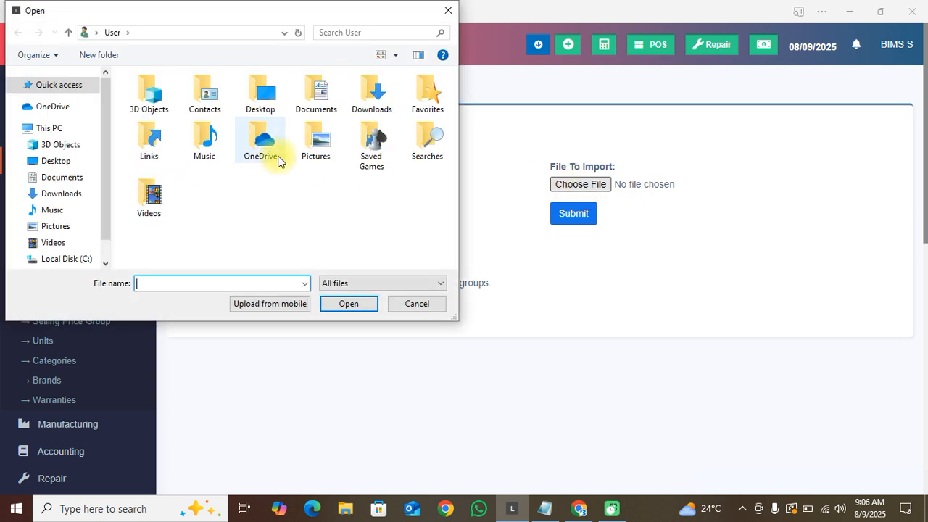
{"action": "left_click", "coordinate": [62, 198]}
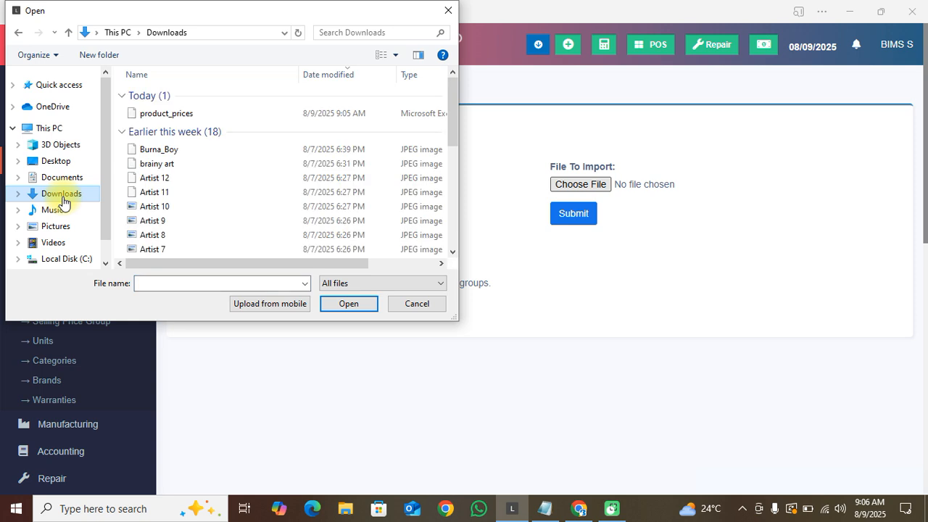
{"action": "left_click", "coordinate": [174, 114]}
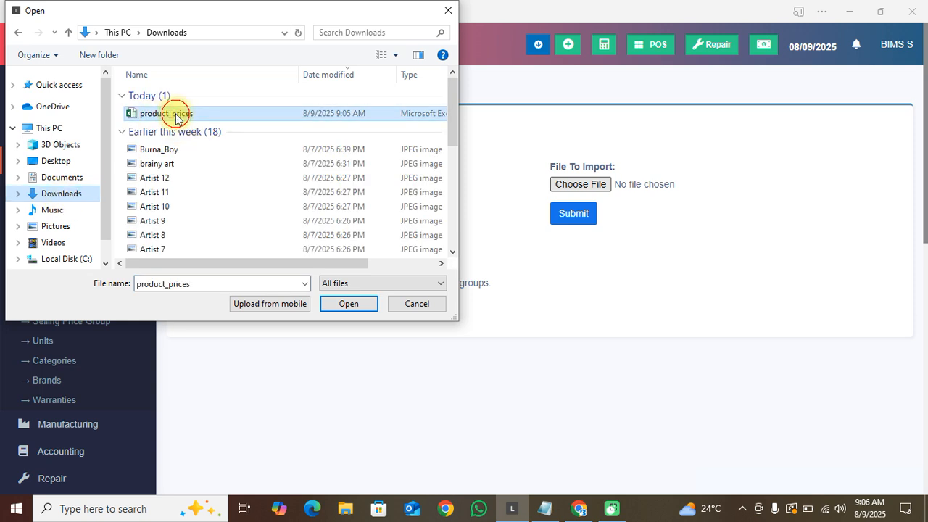
{"action": "left_click", "coordinate": [351, 306]}
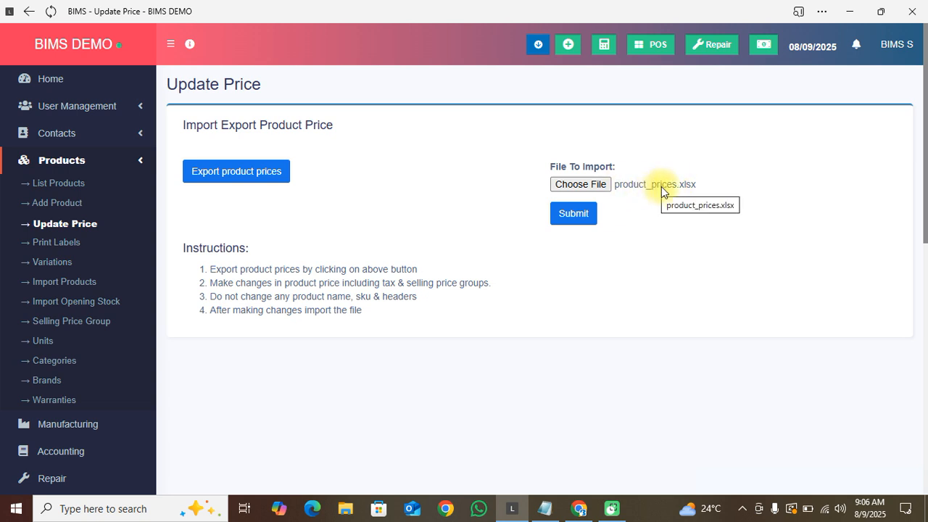